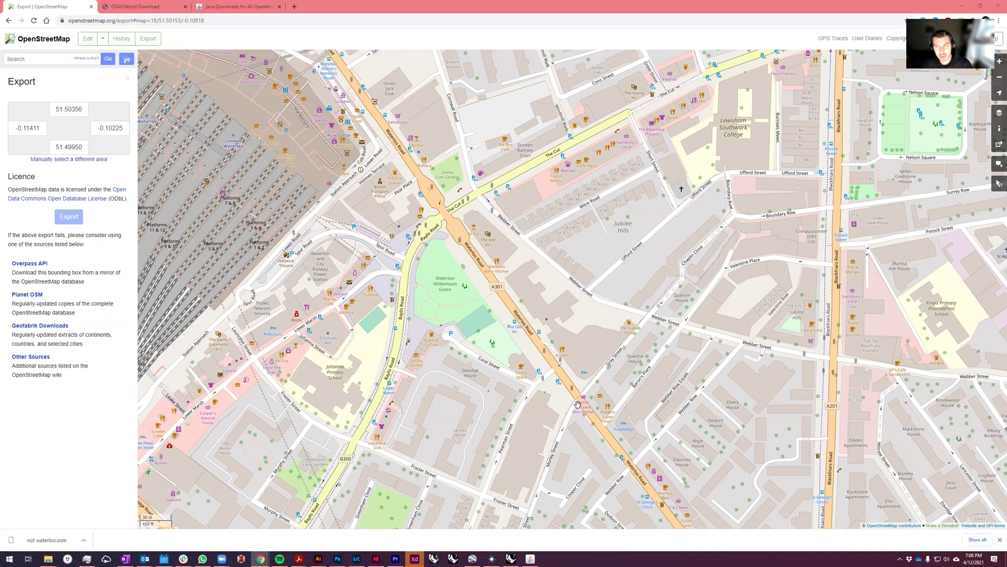
Step: Review the OSM2World download page and the Java downloads page for the software needed
{"action": "left_click", "coordinate": [156, 5]}
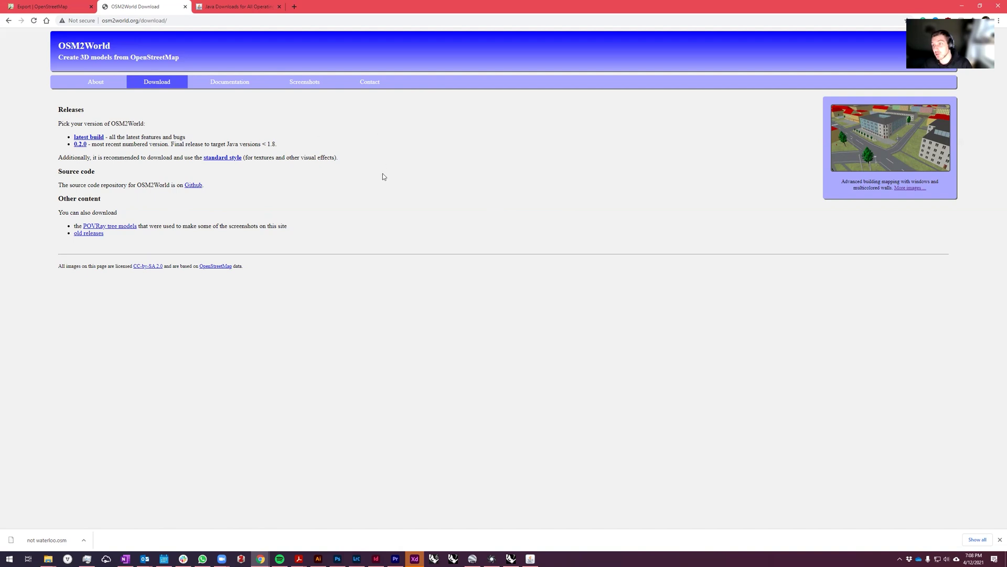
{"action": "left_click", "coordinate": [239, 7]}
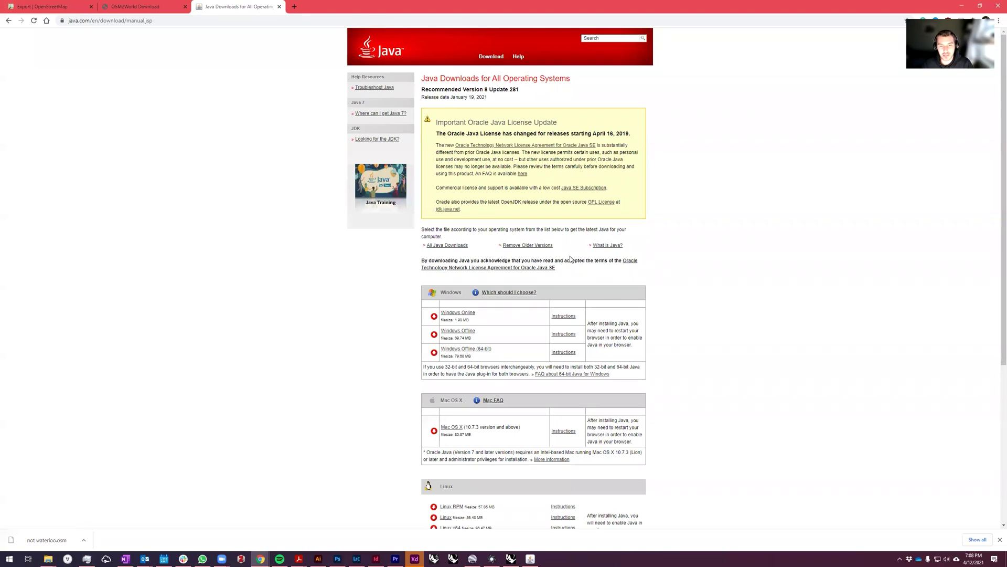
{"action": "left_click", "coordinate": [154, 7]}
{"action": "left_click", "coordinate": [213, 9]}
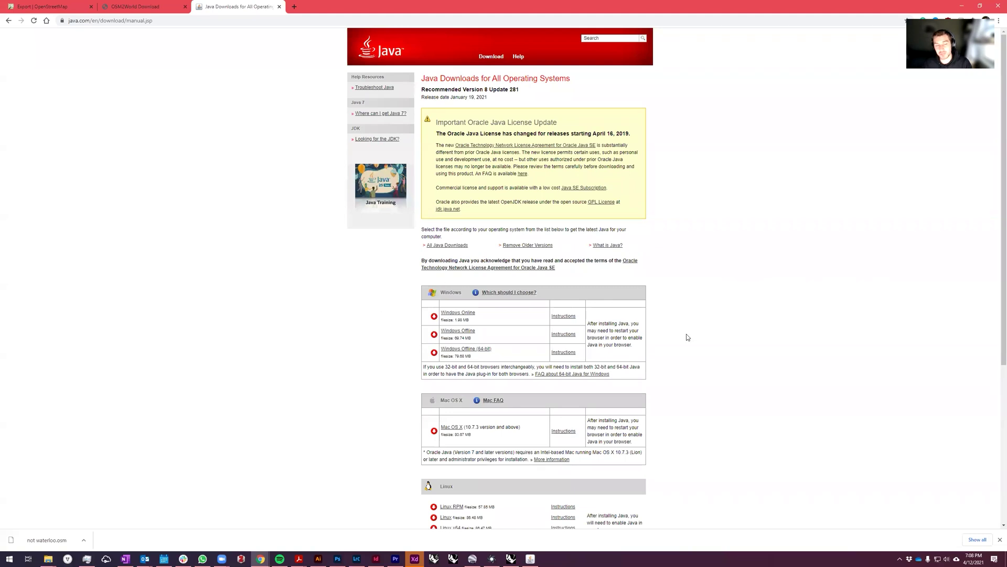
{"action": "left_click", "coordinate": [139, 7]}
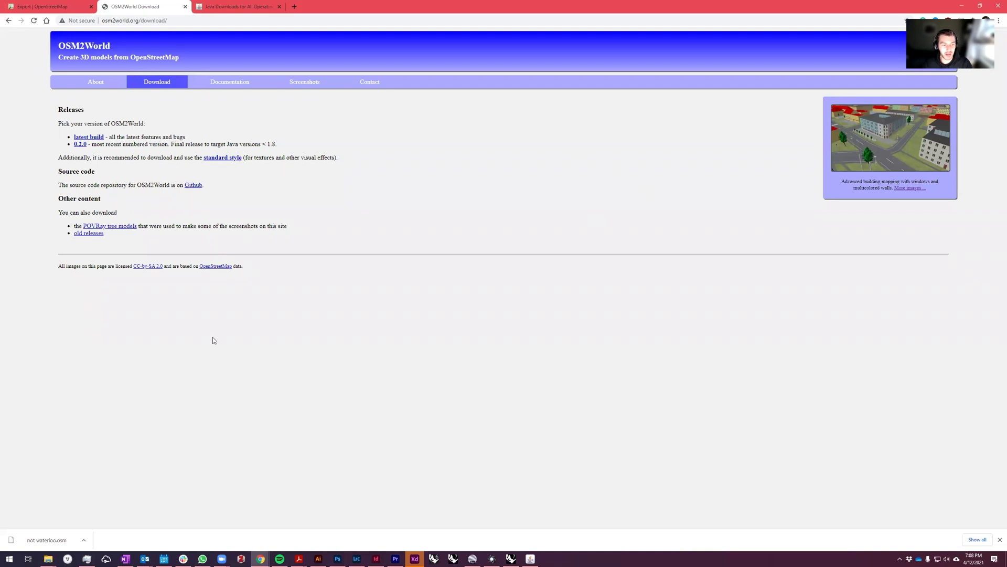
Step: Switch to File Explorer and launch the OSM2World executable from the OSM2World-latest-bin folder
{"action": "left_click", "coordinate": [48, 559]}
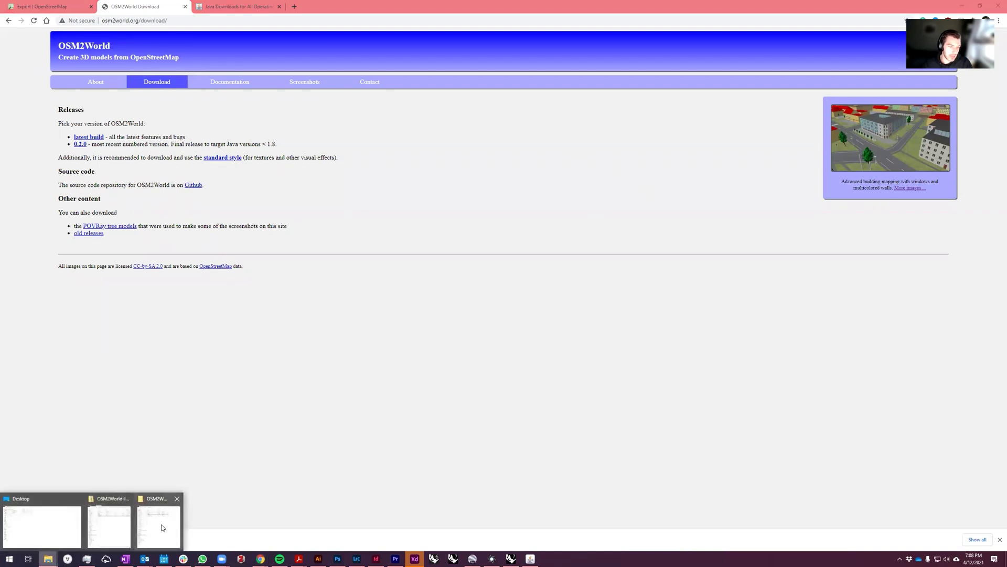
{"action": "left_click", "coordinate": [160, 527]}
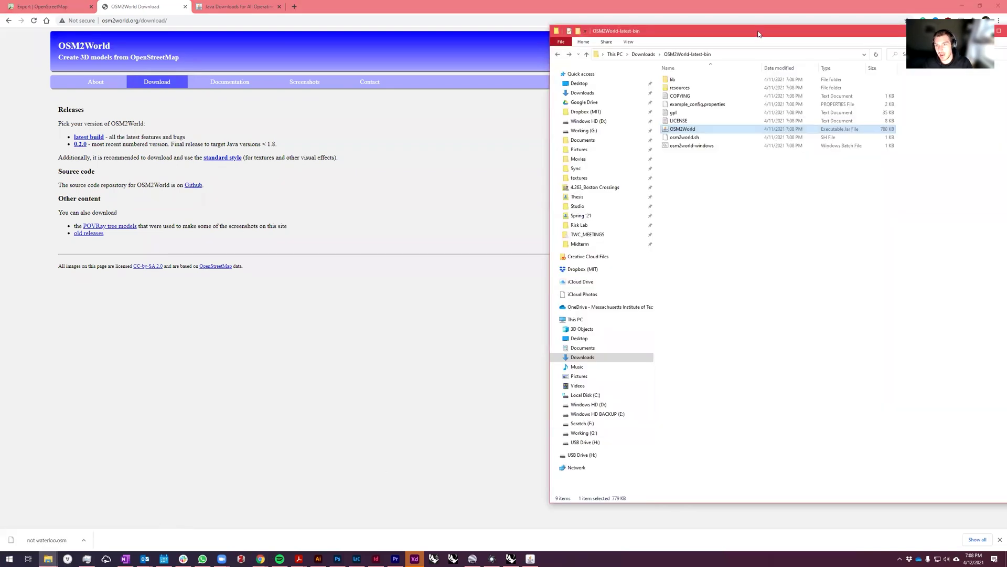
{"action": "left_click_drag", "start_coordinate": [757, 35], "coordinate": [534, 47]}
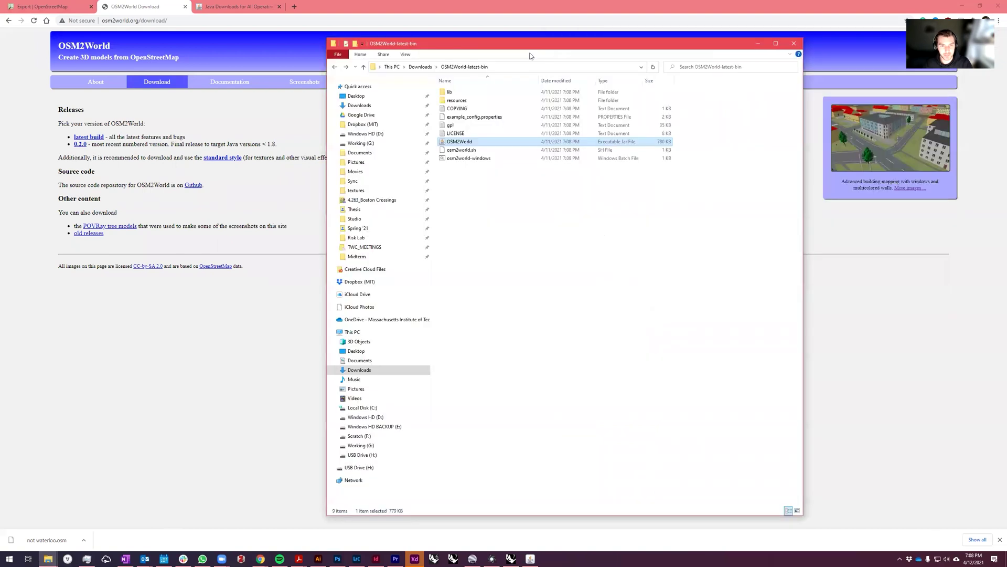
{"action": "left_click", "coordinate": [457, 145]}
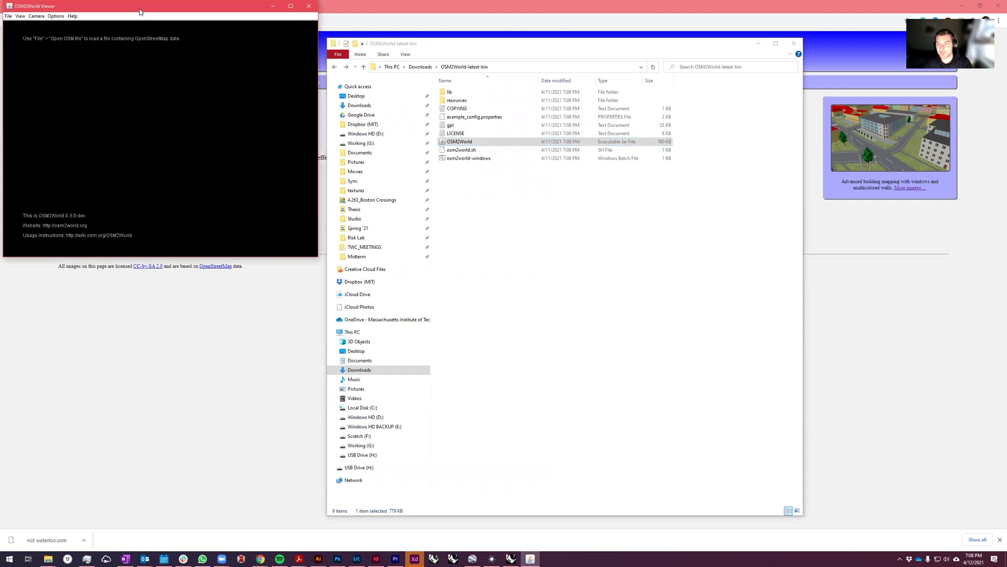
{"action": "left_click_drag", "start_coordinate": [140, 11], "coordinate": [144, 17]}
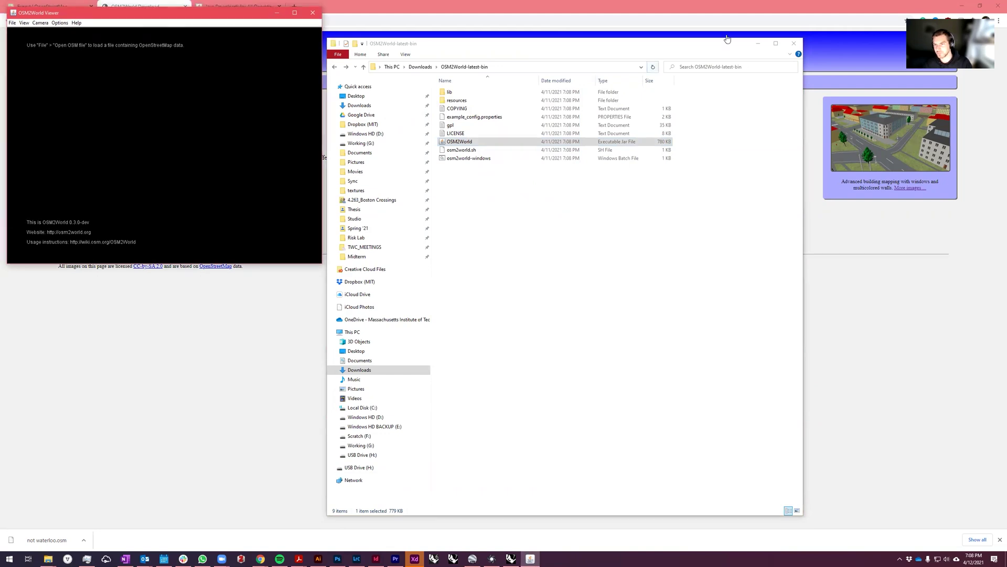
Step: Minimize the OSM2World-latest-bin folder window and return to the OpenStreetMap export page in Chrome
{"action": "left_click", "coordinate": [758, 44]}
{"action": "left_click", "coordinate": [586, 243]}
{"action": "left_click", "coordinate": [29, 8]}
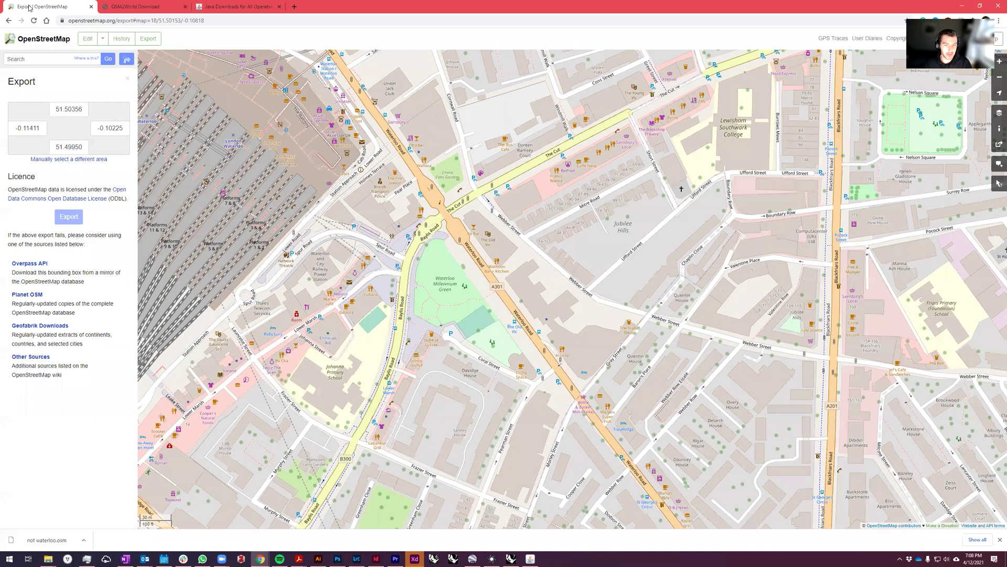
{"action": "scroll", "coordinate": [472, 398], "scroll_direction": "down", "scroll_amount": 3}
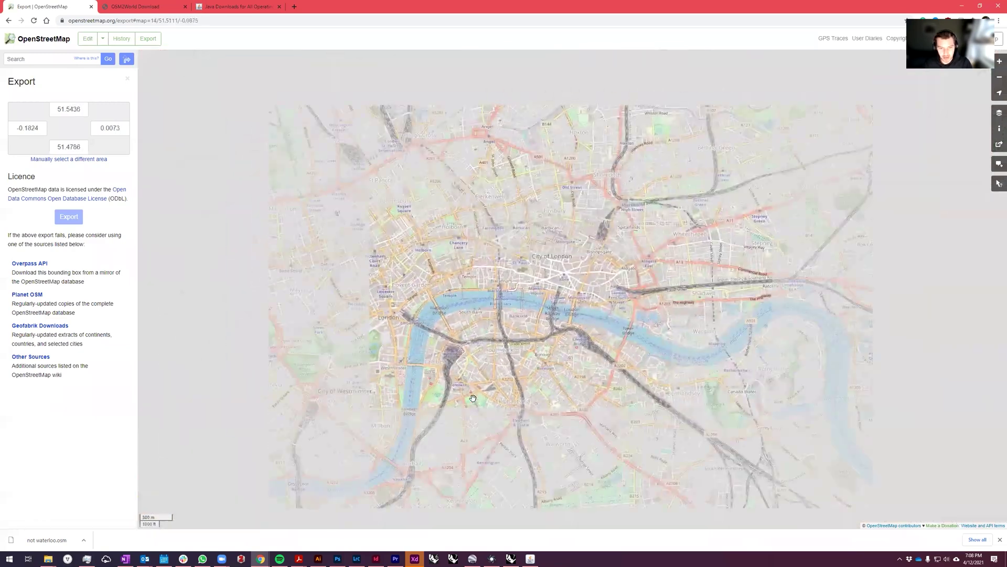
{"action": "scroll", "coordinate": [473, 398], "scroll_direction": "up", "scroll_amount": 3}
Step: Switch to Google Earth Pro and examine the 3D neighbourhood around Waterloo station and the terraced housing east of it
{"action": "left_click", "coordinate": [472, 558]}
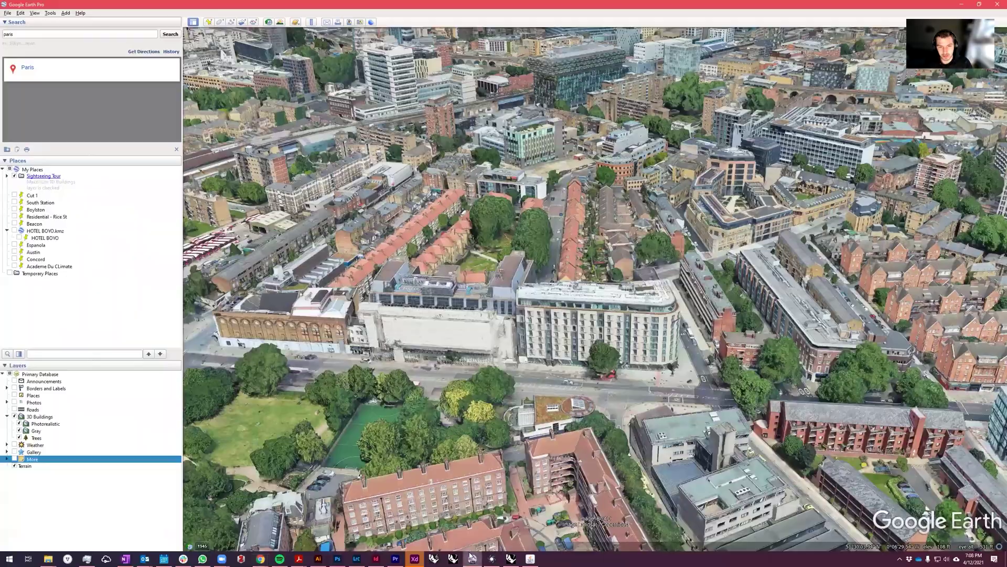
{"action": "scroll", "coordinate": [611, 363], "scroll_direction": "down", "scroll_amount": 5}
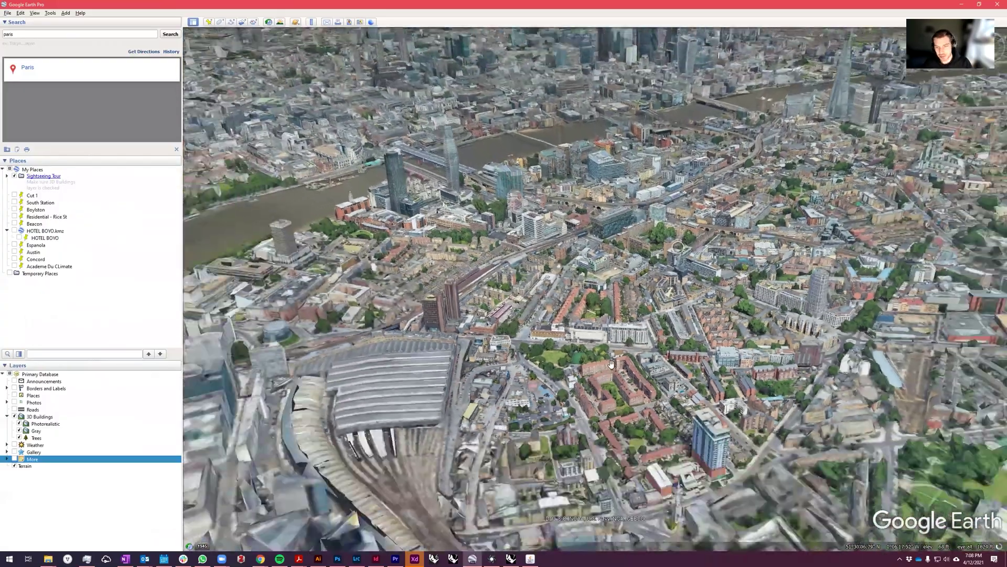
{"action": "scroll", "coordinate": [611, 363], "scroll_direction": "down", "scroll_amount": 4}
{"action": "middle_click_drag", "start_coordinate": [640, 373], "coordinate": [539, 304]}
{"action": "left_click_drag", "start_coordinate": [732, 285], "coordinate": [661, 329]}
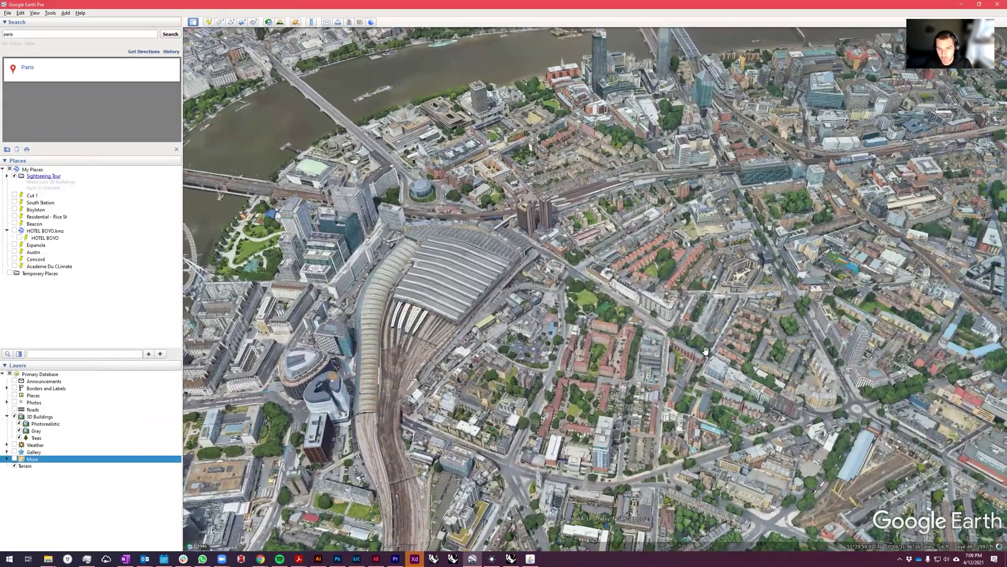
{"action": "left_click_drag", "start_coordinate": [688, 271], "coordinate": [634, 347]}
{"action": "scroll", "coordinate": [650, 299], "scroll_direction": "up", "scroll_amount": 2}
{"action": "left_click_drag", "start_coordinate": [504, 367], "coordinate": [513, 280]}
{"action": "scroll", "coordinate": [590, 206], "scroll_direction": "up", "scroll_amount": 2}
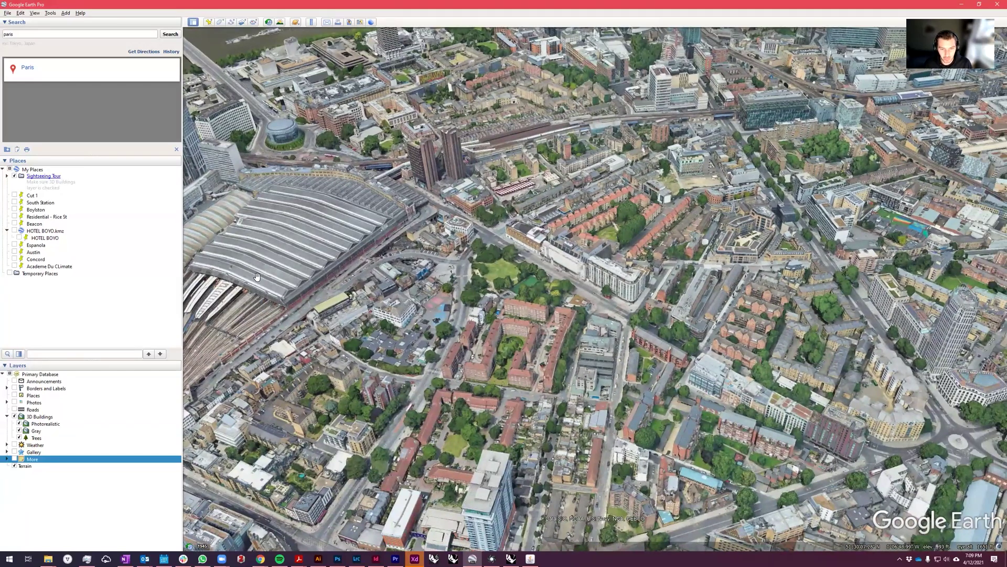
{"action": "scroll", "coordinate": [419, 332], "scroll_direction": "down", "scroll_amount": 2}
{"action": "scroll", "coordinate": [525, 304], "scroll_direction": "up", "scroll_amount": 2}
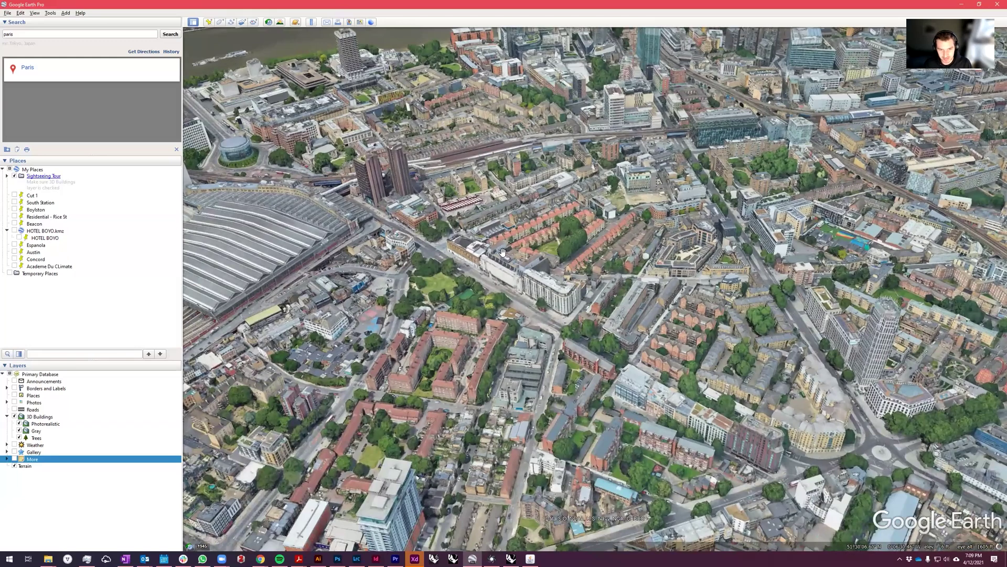
{"action": "left_click_drag", "start_coordinate": [518, 271], "coordinate": [567, 359]}
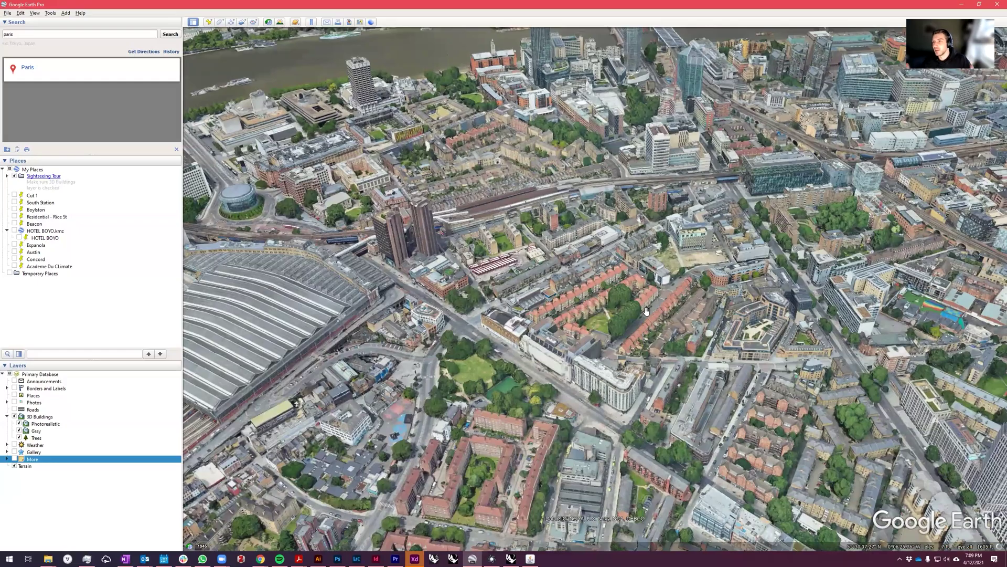
Step: Switch to OpenStreetMap and frame the export area around Waterloo Millennium Green, from the Waterloo station tracks to east of Blackfriars Road
{"action": "key", "text": "alt+Tab"}
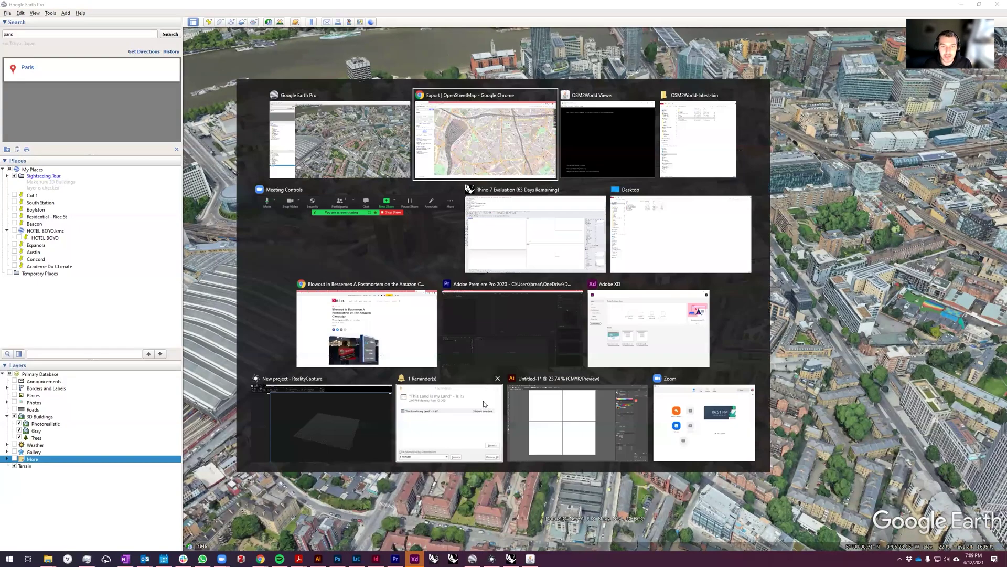
{"action": "scroll", "coordinate": [525, 302], "scroll_direction": "down", "scroll_amount": 4}
{"action": "scroll", "coordinate": [519, 263], "scroll_direction": "up", "scroll_amount": 3}
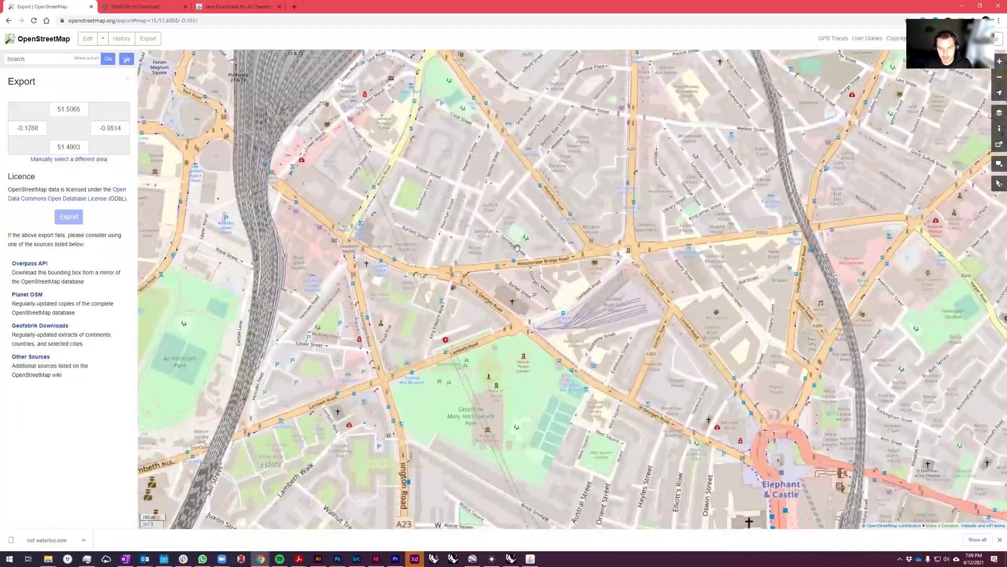
{"action": "left_click_drag", "start_coordinate": [519, 229], "coordinate": [582, 412]}
{"action": "scroll", "coordinate": [581, 412], "scroll_direction": "up", "scroll_amount": 2}
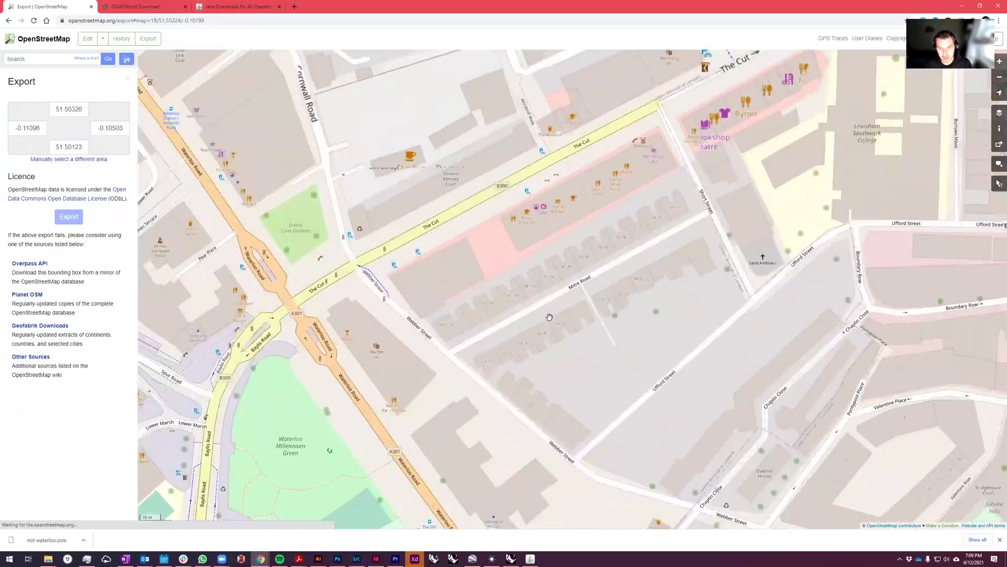
{"action": "scroll", "coordinate": [544, 367], "scroll_direction": "down", "scroll_amount": 4}
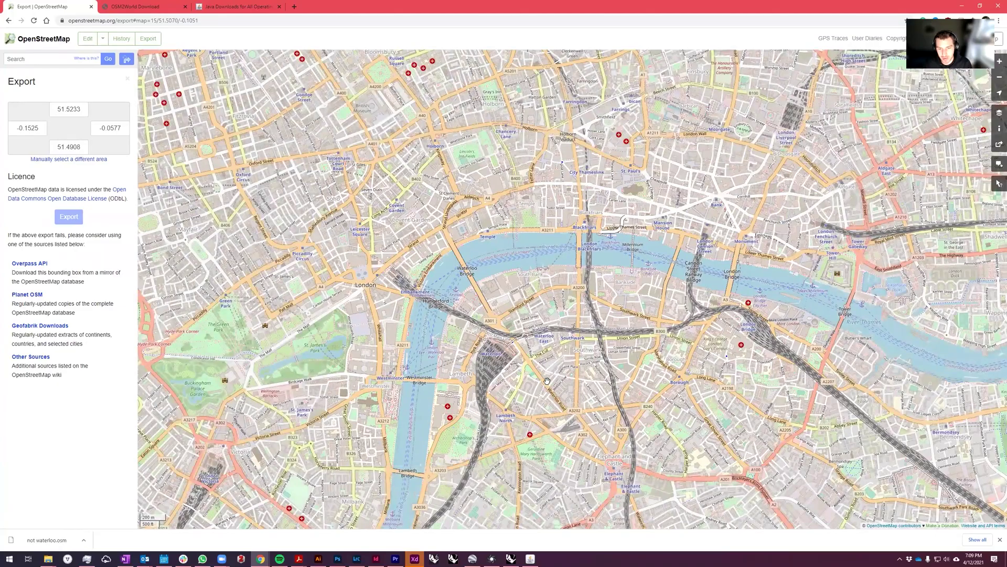
{"action": "scroll", "coordinate": [536, 371], "scroll_direction": "up", "scroll_amount": 3}
{"action": "scroll", "coordinate": [536, 371], "scroll_direction": "up", "scroll_amount": 1}
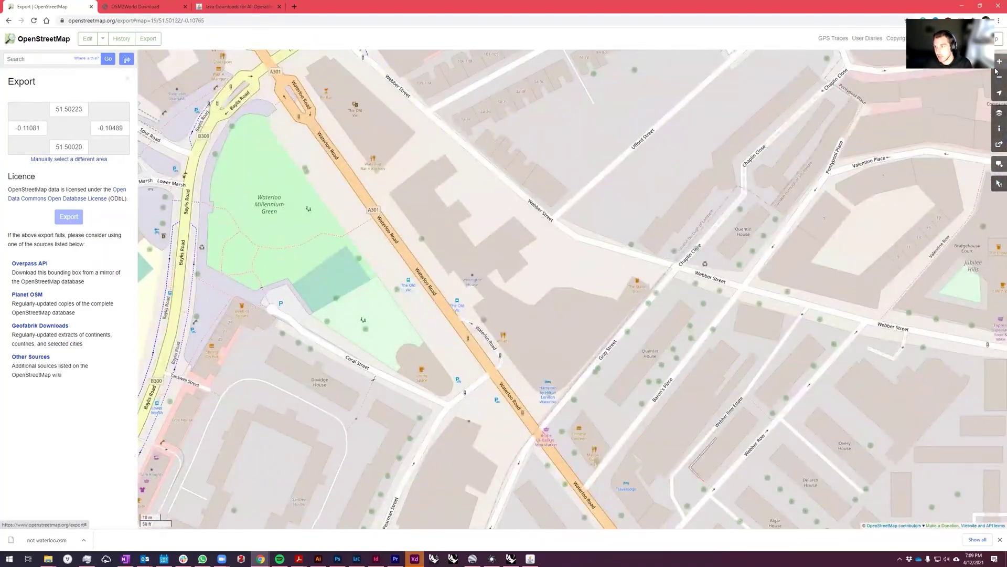
{"action": "left_click", "coordinate": [1000, 77]}
{"action": "left_click_drag", "start_coordinate": [590, 234], "coordinate": [594, 307]}
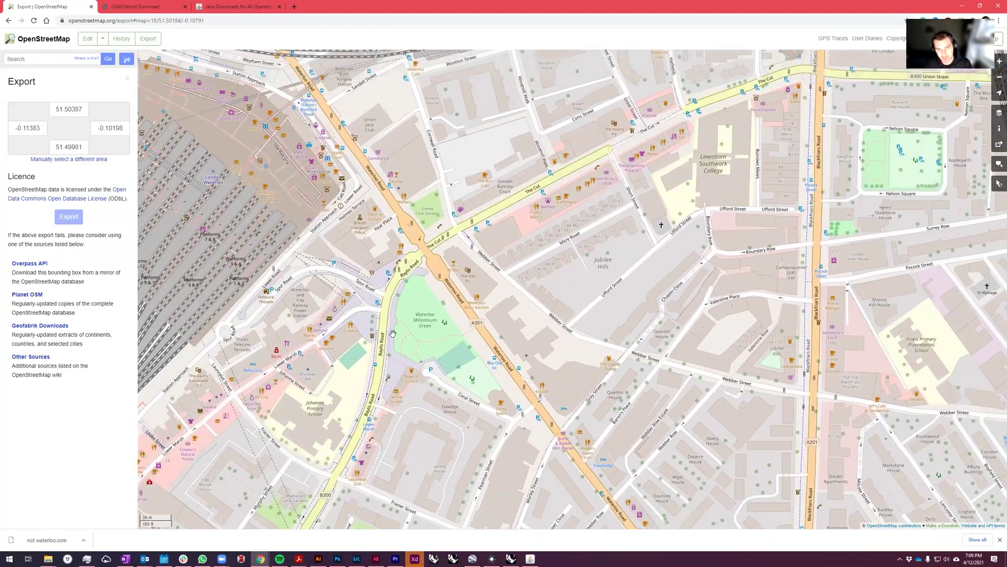
{"action": "left_click_drag", "start_coordinate": [475, 235], "coordinate": [503, 202]}
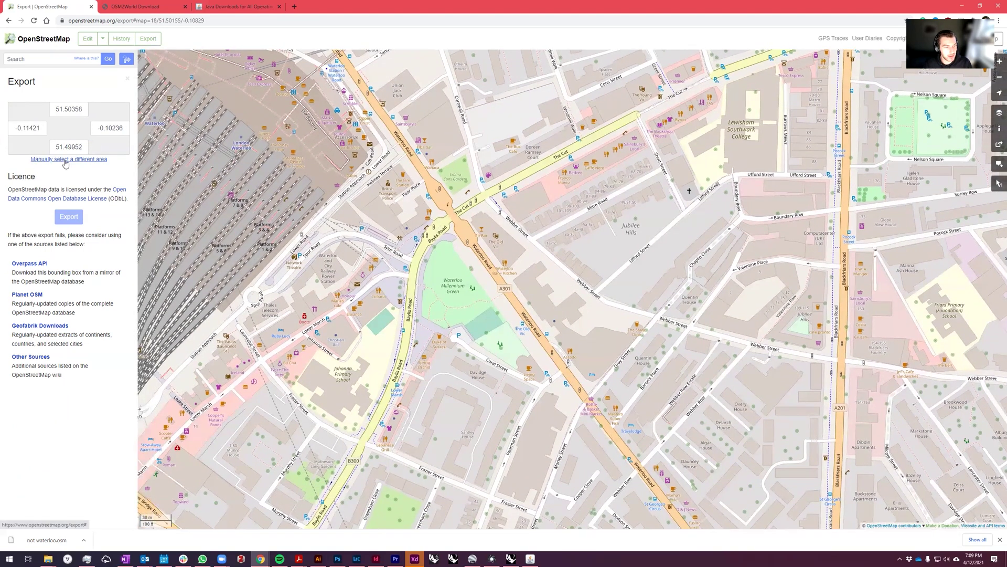
Step: Switch to OSM2World Viewer and open the file "not waterloo.osm" from the Desktop
{"action": "left_click", "coordinate": [34, 21]}
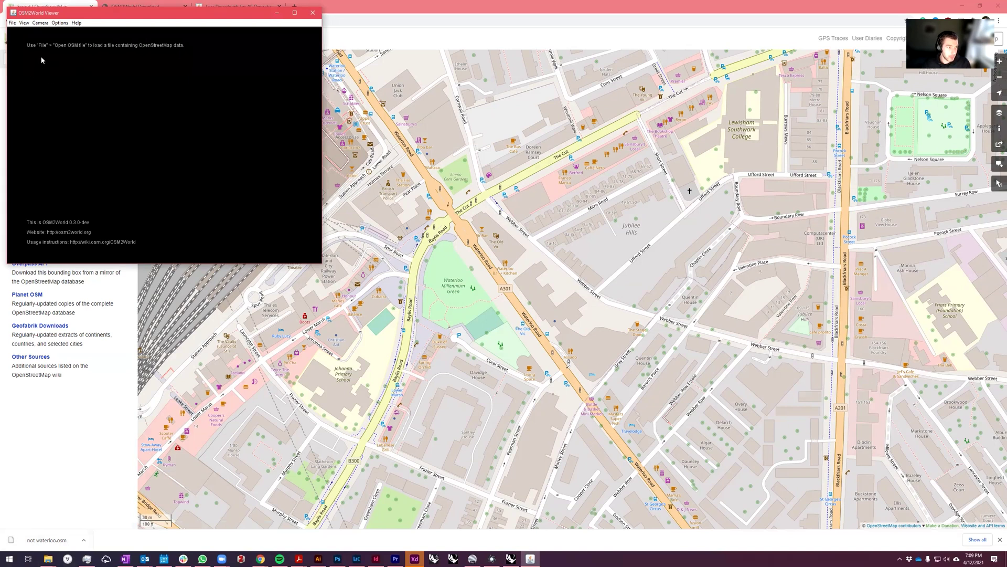
{"action": "left_click", "coordinate": [12, 24]}
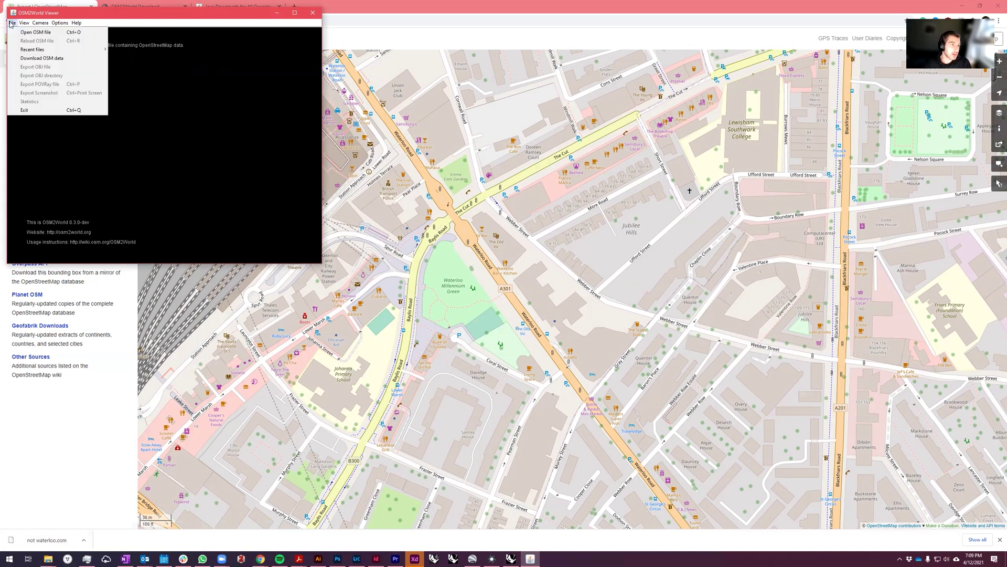
{"action": "left_click", "coordinate": [31, 33]}
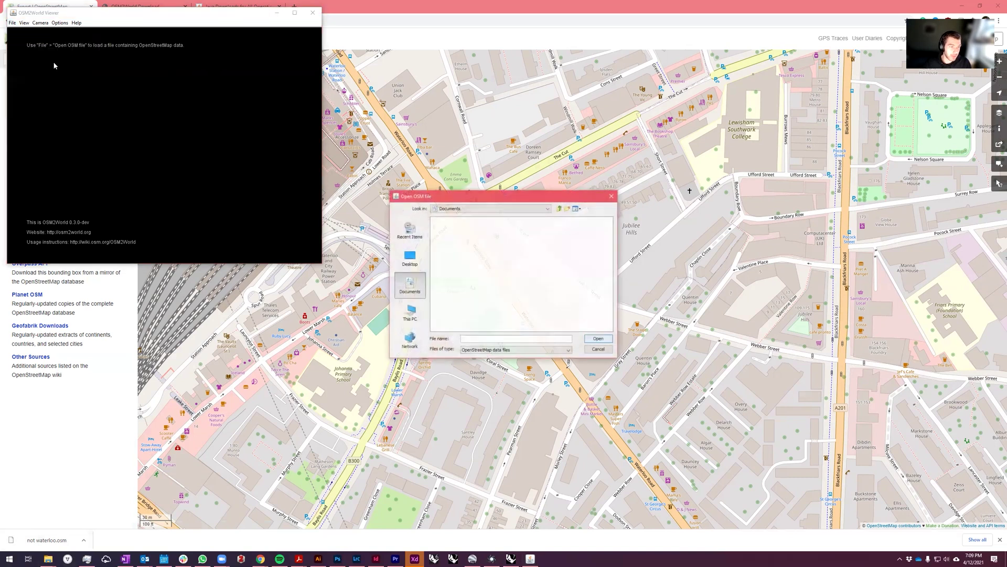
{"action": "left_click", "coordinate": [409, 259]}
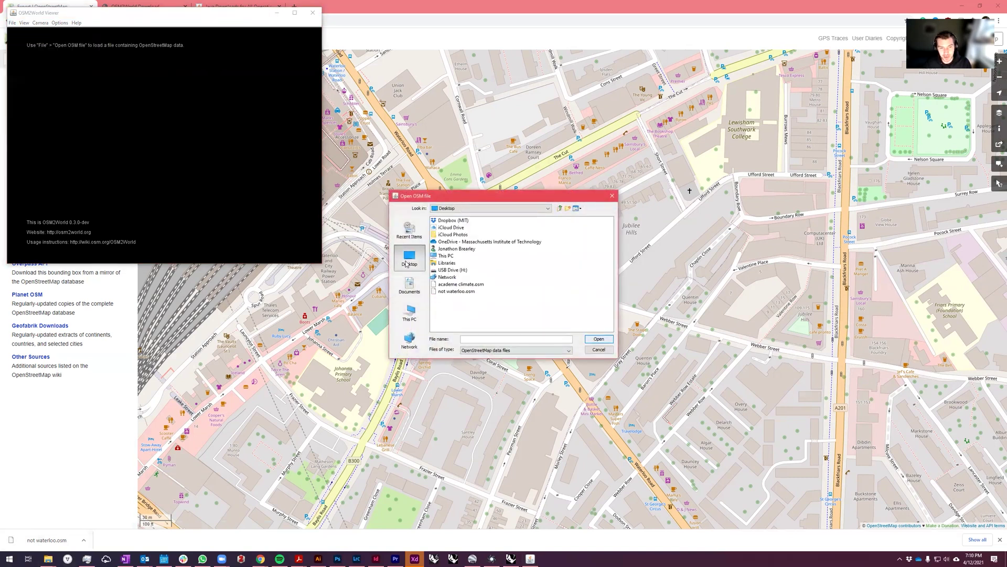
{"action": "left_click", "coordinate": [460, 292]}
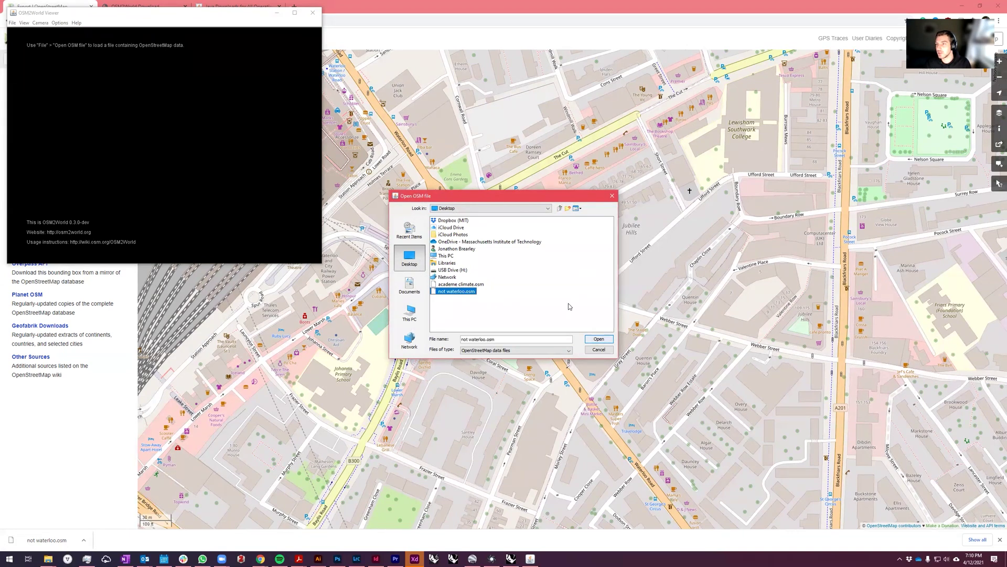
{"action": "left_click", "coordinate": [599, 339]}
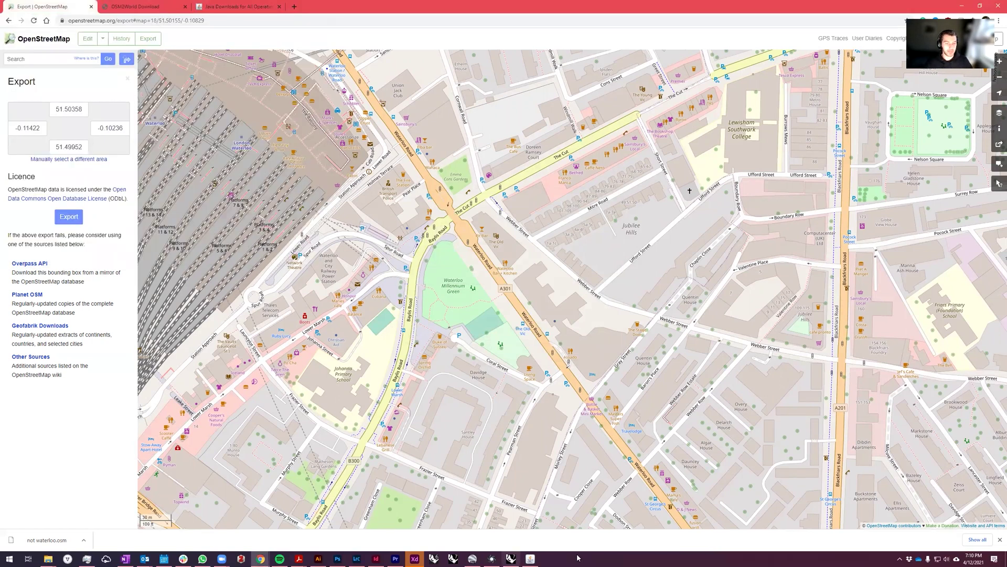
Step: Switch to OSM2World Viewer and export the model as an OBJ file named "not waterloo" on the Desktop
{"action": "left_click", "coordinate": [530, 559]}
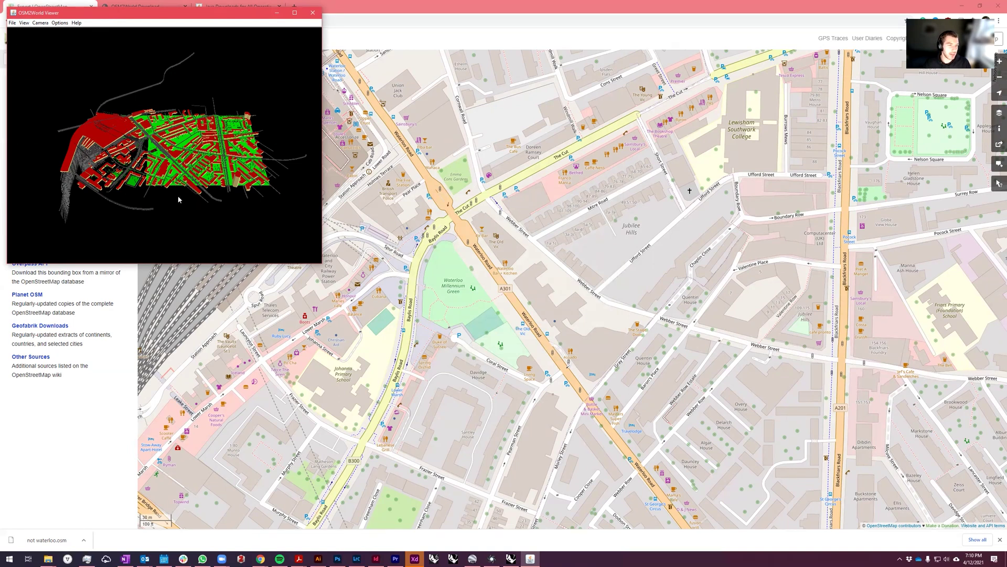
{"action": "left_click", "coordinate": [12, 23]}
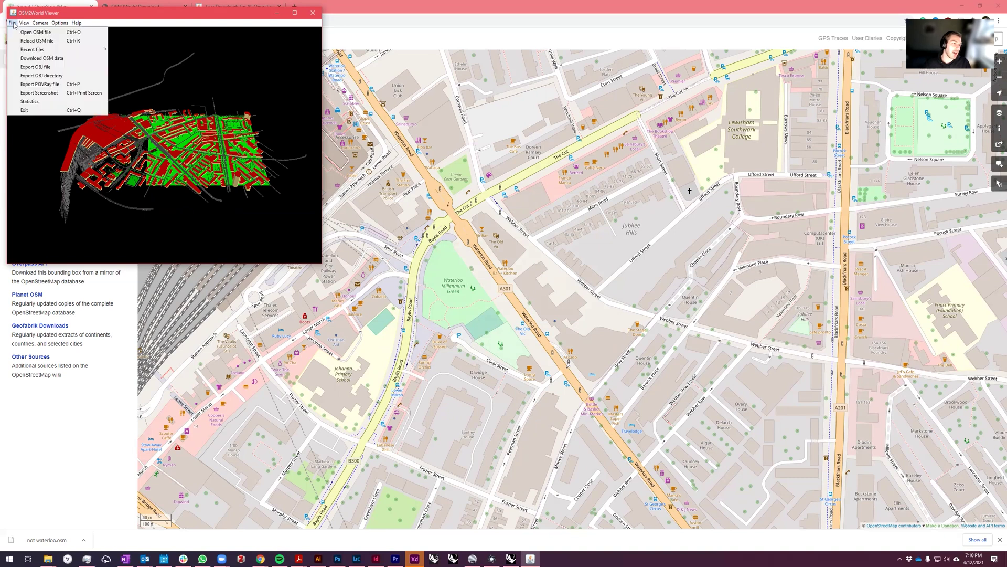
{"action": "left_click", "coordinate": [35, 67]}
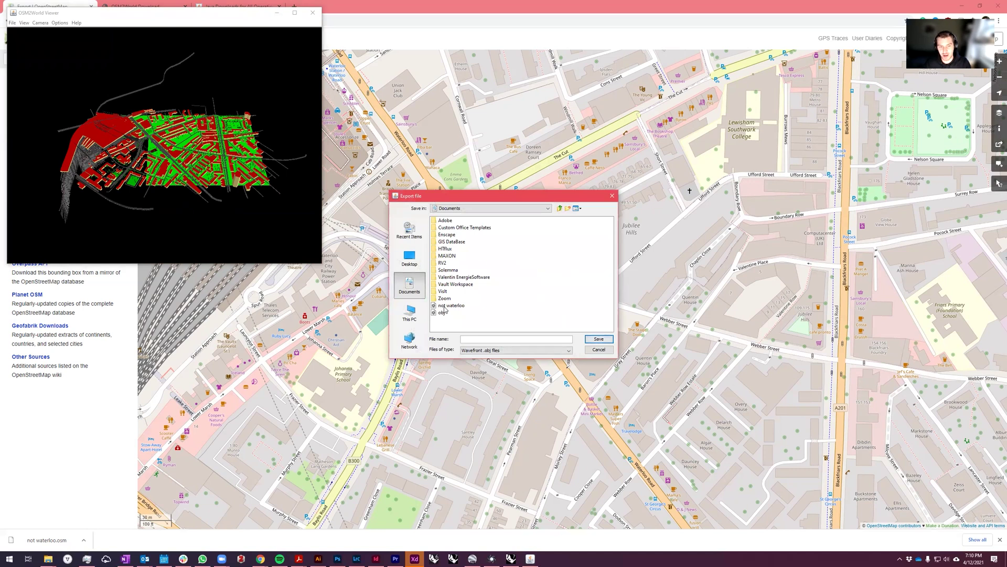
{"action": "left_click", "coordinate": [409, 257]}
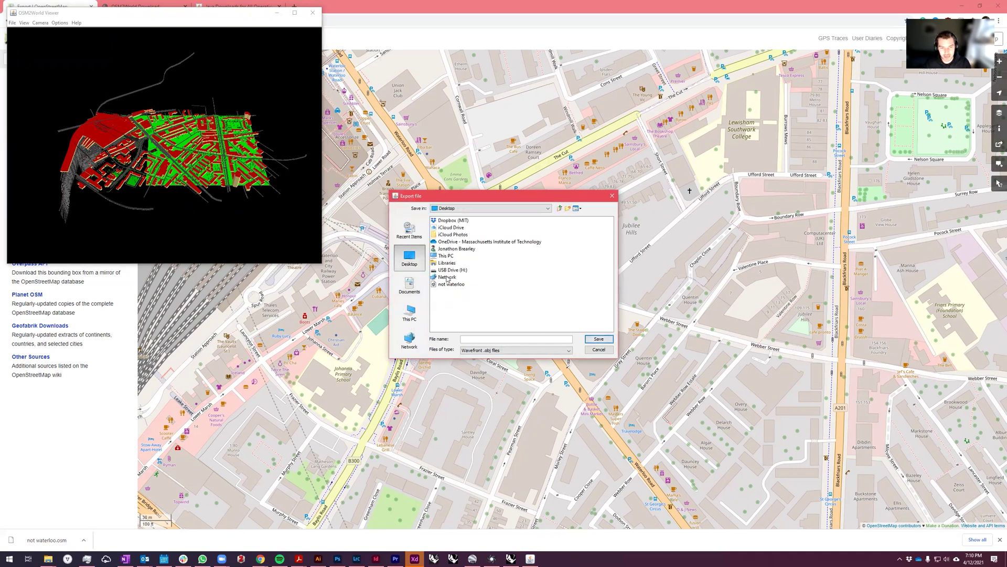
{"action": "left_click", "coordinate": [463, 283]}
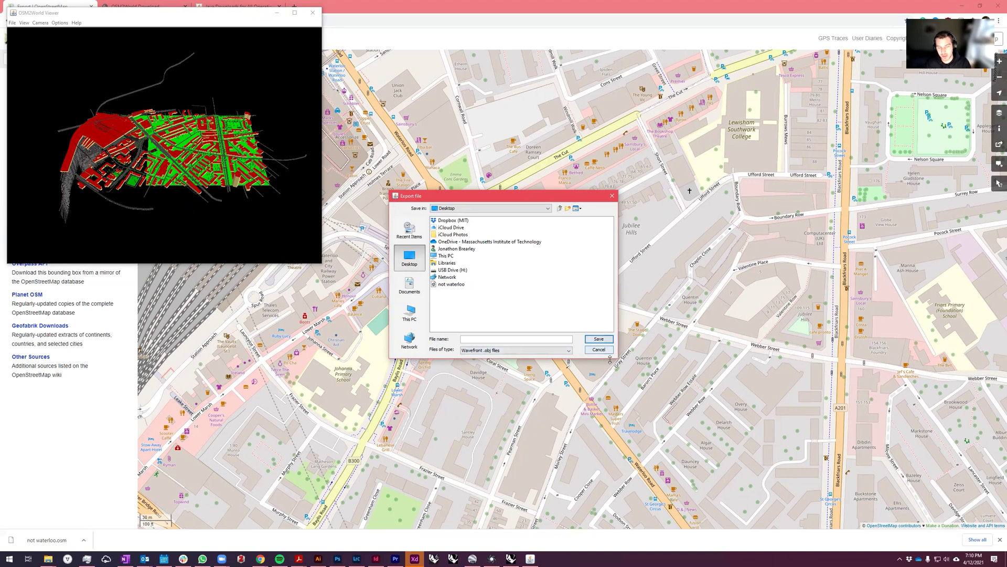
{"action": "left_click", "coordinate": [595, 340]}
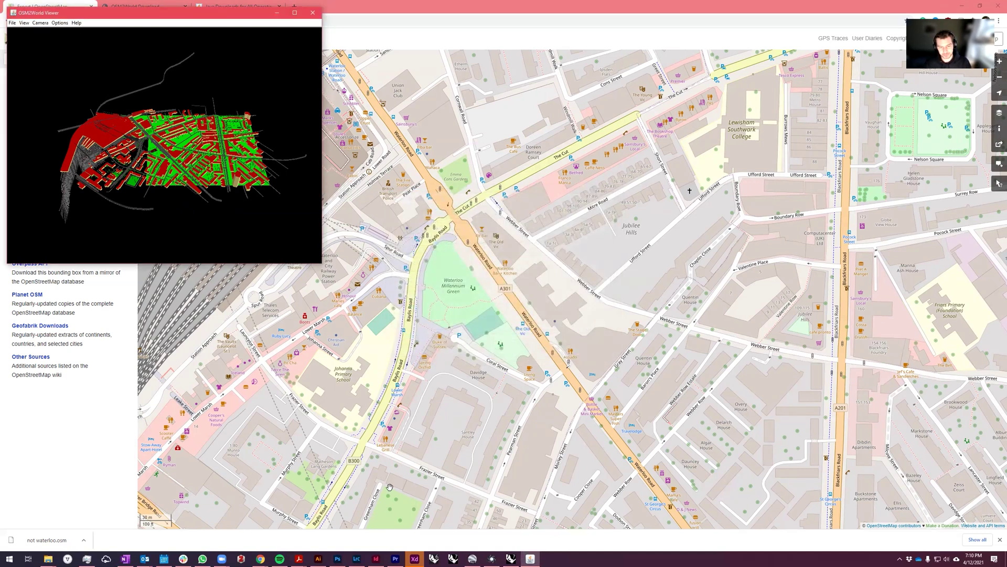
Step: Switch to Rhino and import "not waterloo.obj" from the Desktop, with OBJ groups as object names and OBJ Y mapped to Rhino Z
{"action": "left_click", "coordinate": [511, 559]}
{"action": "right_click_drag", "start_coordinate": [121, 370], "coordinate": [336, 345]}
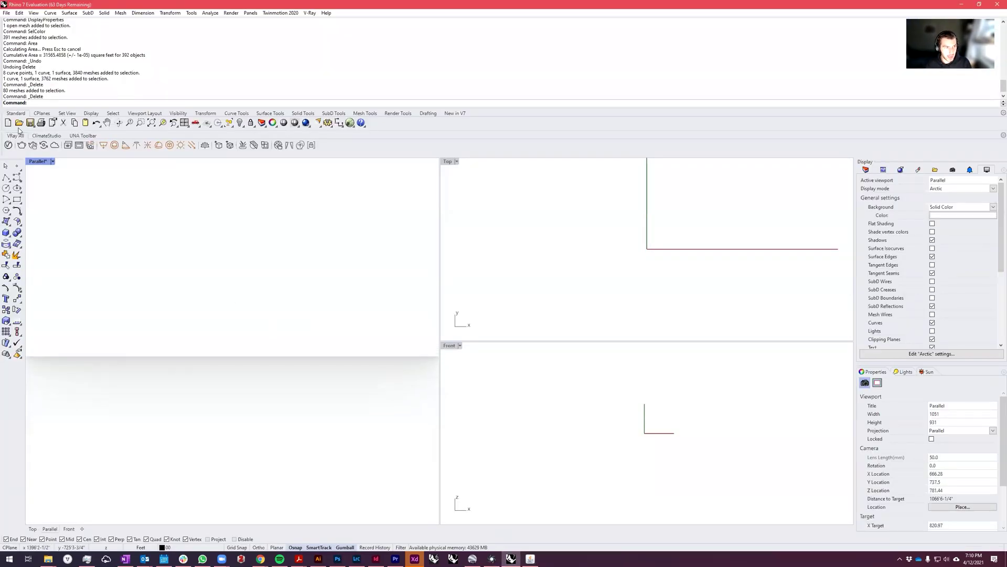
{"action": "left_click", "coordinate": [5, 13]}
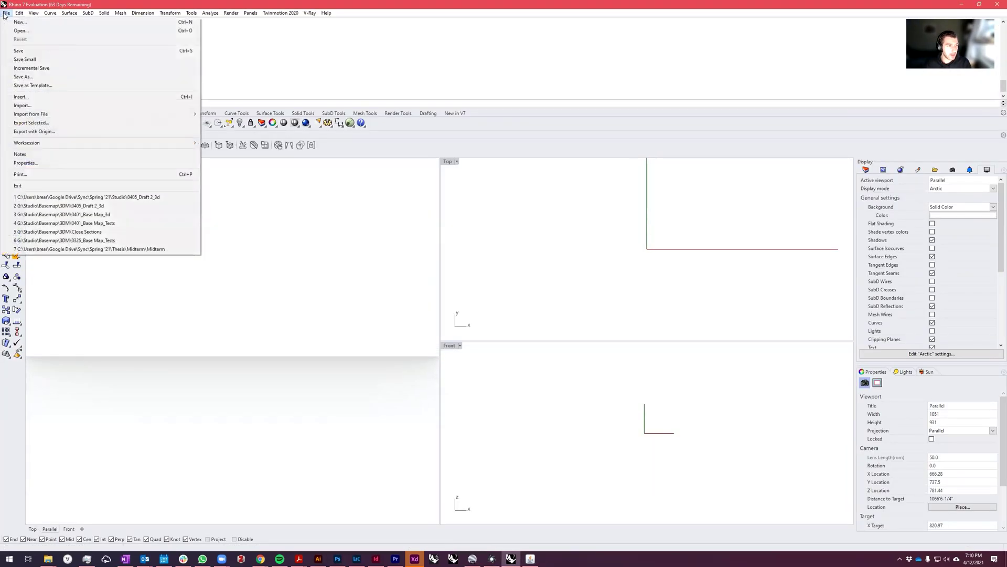
{"action": "left_click", "coordinate": [36, 107]}
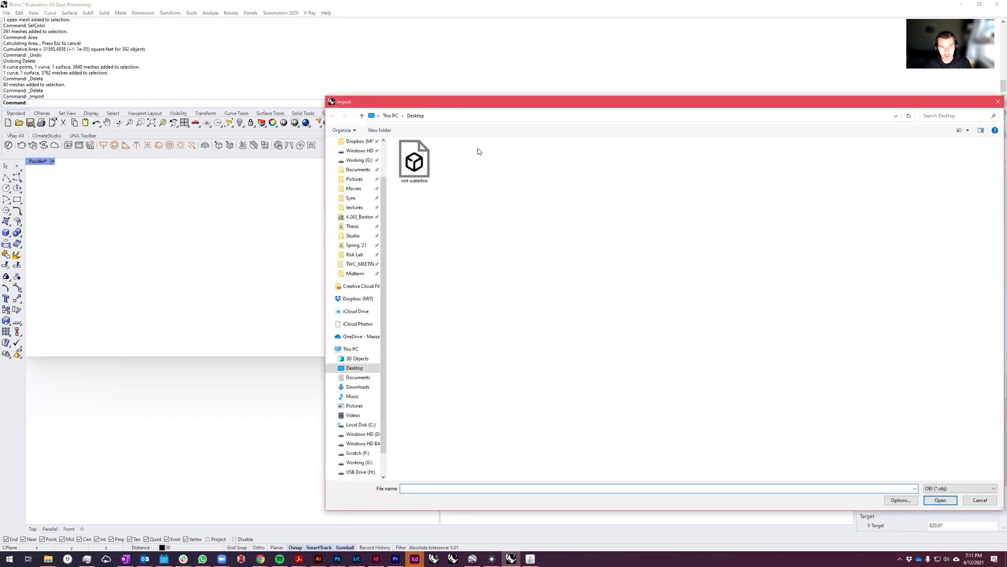
{"action": "double_click", "coordinate": [413, 163]}
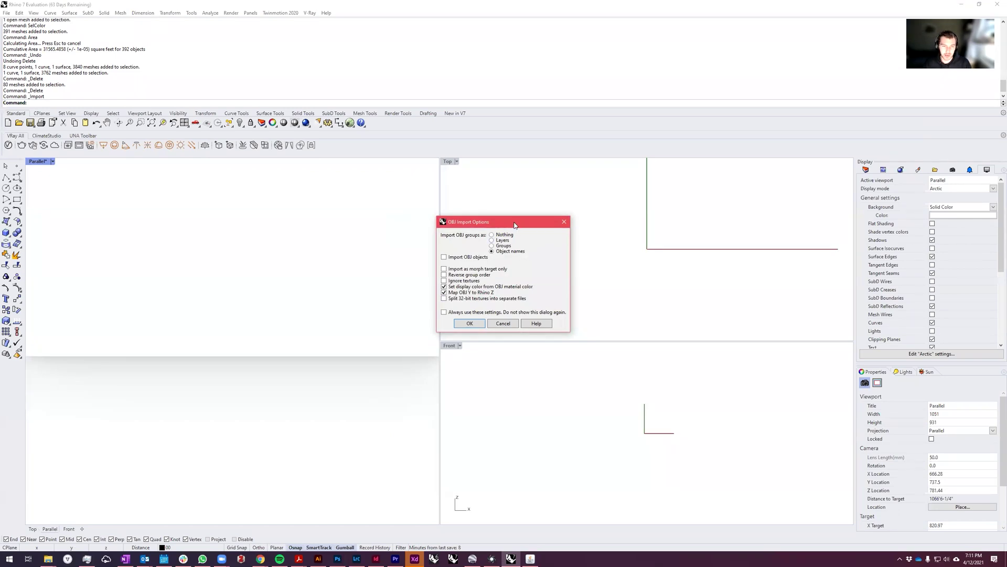
{"action": "left_click_drag", "start_coordinate": [514, 224], "coordinate": [472, 217]}
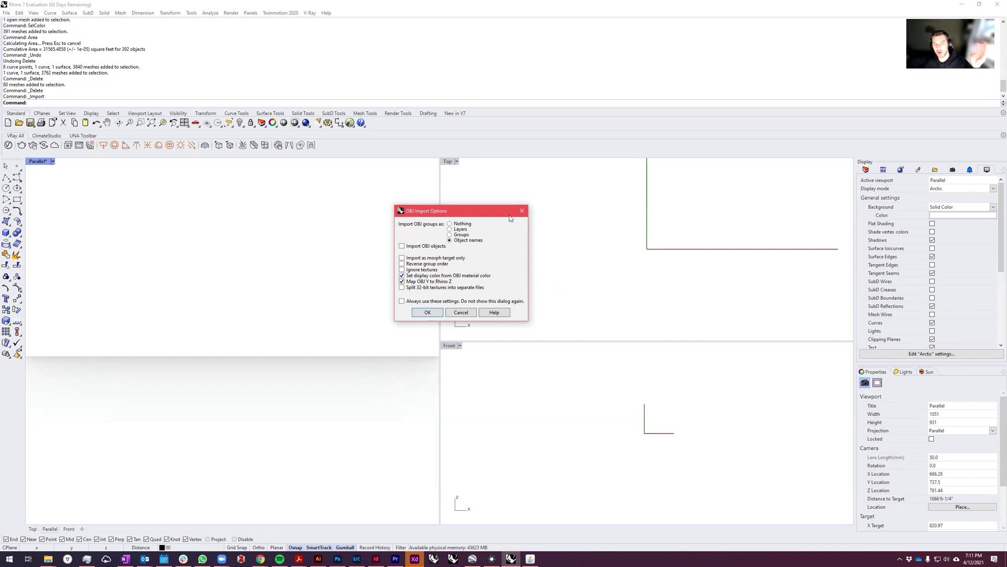
{"action": "left_click", "coordinate": [428, 313]}
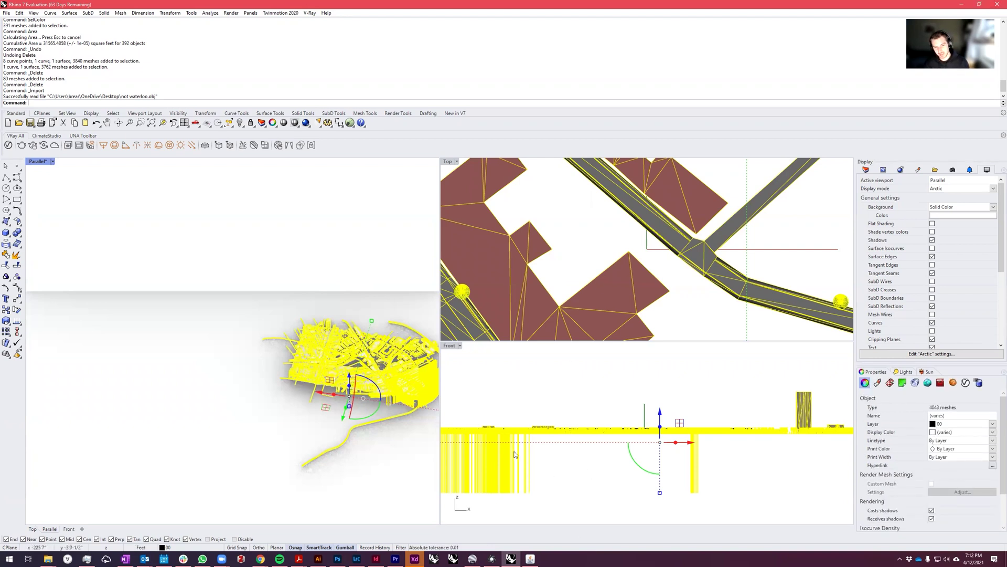
Step: Deselect the imported meshes and examine the buildings, roads and trees of the neighbourhood in the Parallel viewport
{"action": "left_click", "coordinate": [84, 371]}
{"action": "right_click_drag", "start_coordinate": [84, 371], "coordinate": [227, 341]}
{"action": "scroll", "coordinate": [326, 368], "scroll_direction": "up", "scroll_amount": 2}
{"action": "right_click_drag", "start_coordinate": [328, 366], "coordinate": [371, 309]}
{"action": "scroll", "coordinate": [297, 303], "scroll_direction": "up", "scroll_amount": 5}
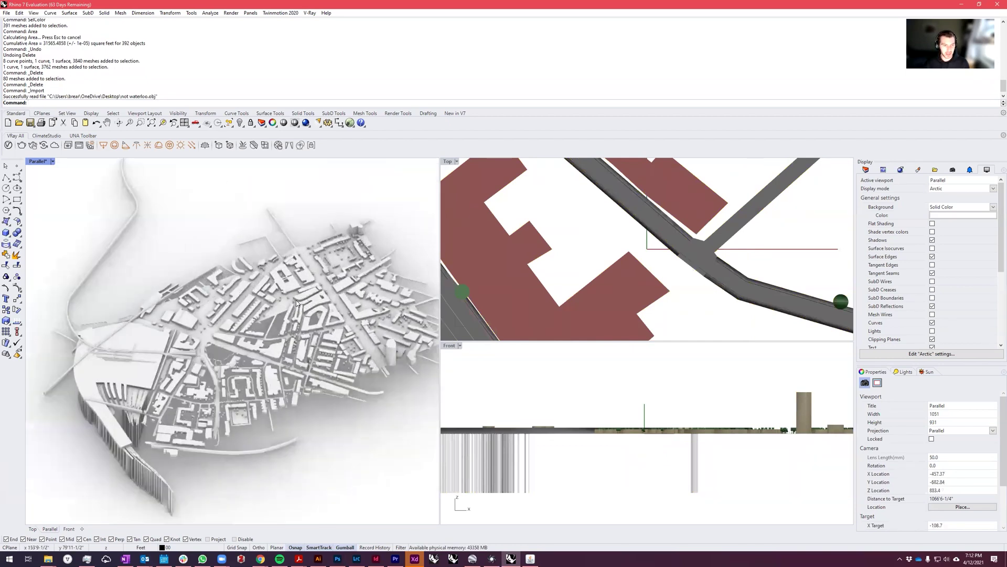
{"action": "scroll", "coordinate": [297, 303], "scroll_direction": "up", "scroll_amount": 4}
{"action": "scroll", "coordinate": [173, 425], "scroll_direction": "up", "scroll_amount": 1}
{"action": "right_click_drag", "start_coordinate": [170, 430], "coordinate": [152, 370]}
{"action": "scroll", "coordinate": [270, 410], "scroll_direction": "up", "scroll_amount": 8}
{"action": "scroll", "coordinate": [271, 406], "scroll_direction": "down", "scroll_amount": 8}
{"action": "scroll", "coordinate": [148, 409], "scroll_direction": "up", "scroll_amount": 14}
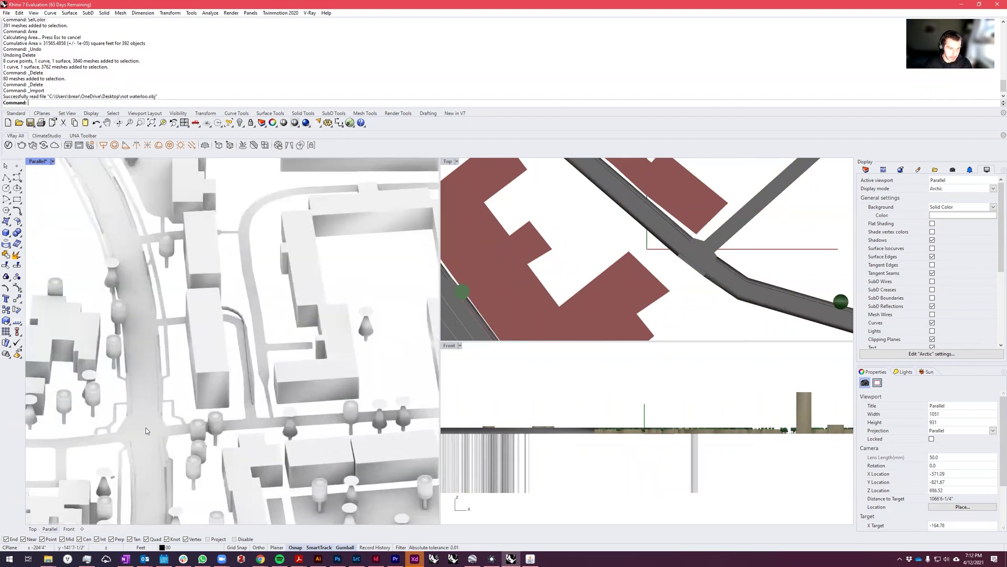
{"action": "scroll", "coordinate": [150, 414], "scroll_direction": "up", "scroll_amount": 5}
{"action": "scroll", "coordinate": [142, 430], "scroll_direction": "down", "scroll_amount": 2}
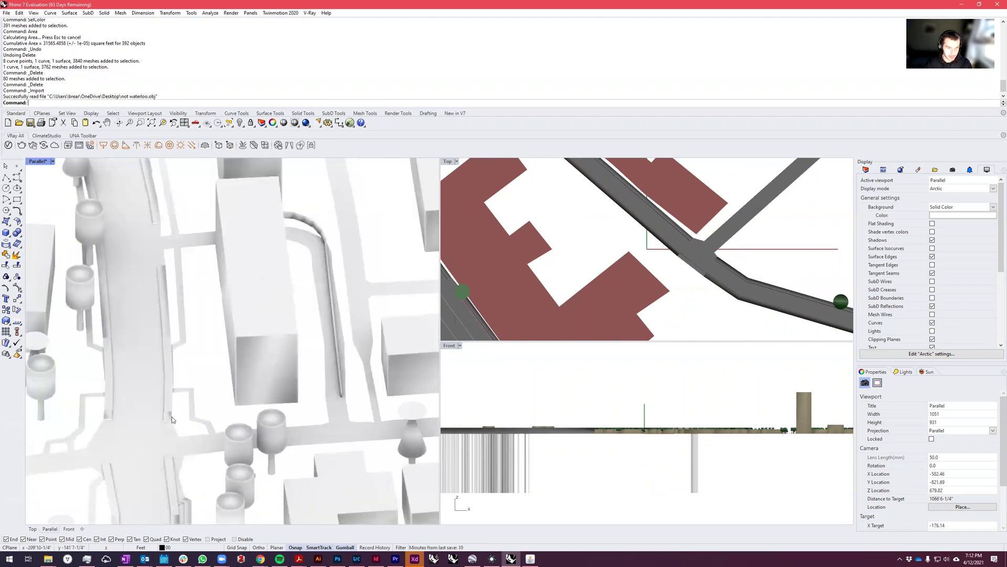
{"action": "scroll", "coordinate": [233, 386], "scroll_direction": "down", "scroll_amount": 5}
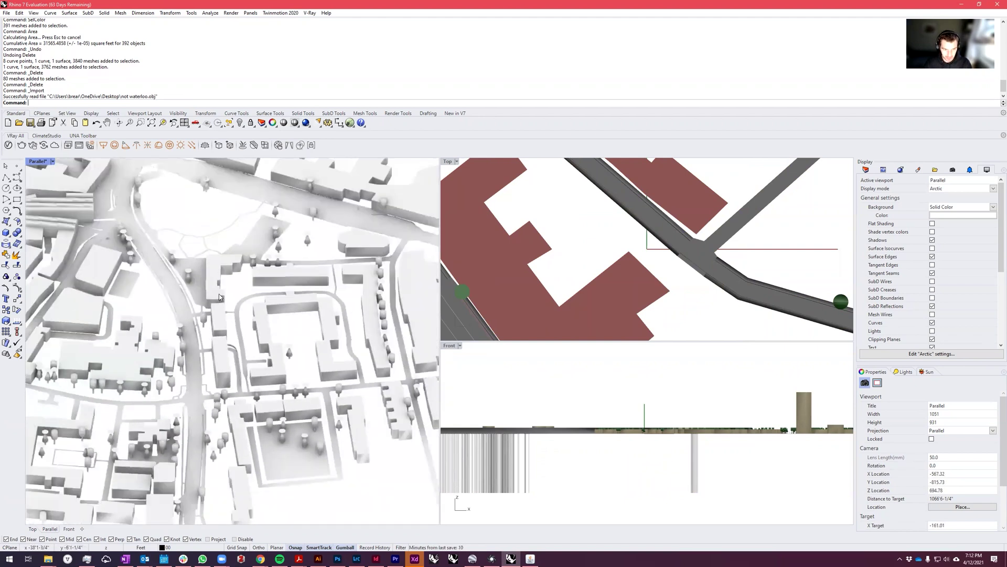
{"action": "scroll", "coordinate": [196, 383], "scroll_direction": "down", "scroll_amount": 2}
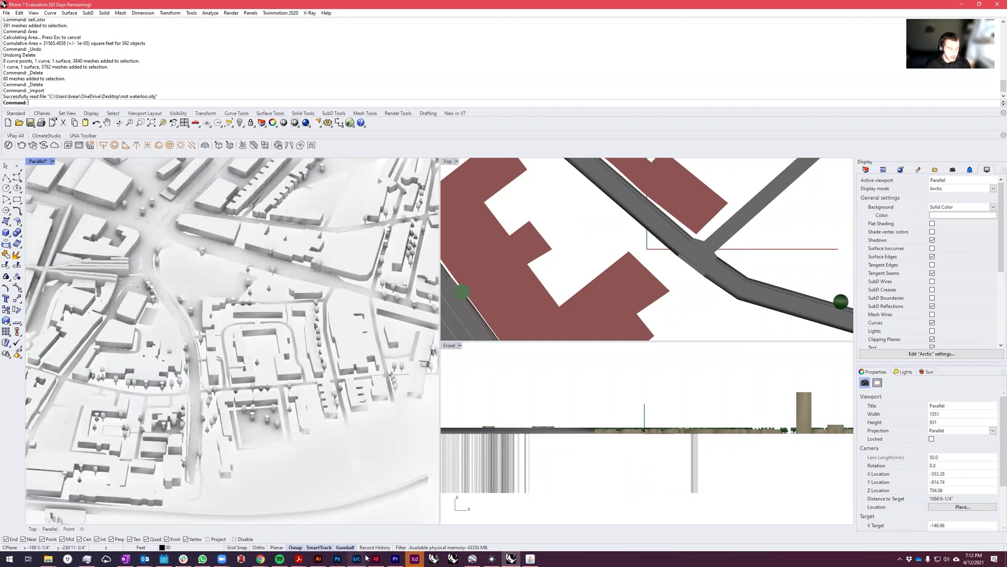
{"action": "scroll", "coordinate": [190, 385], "scroll_direction": "down", "scroll_amount": 3}
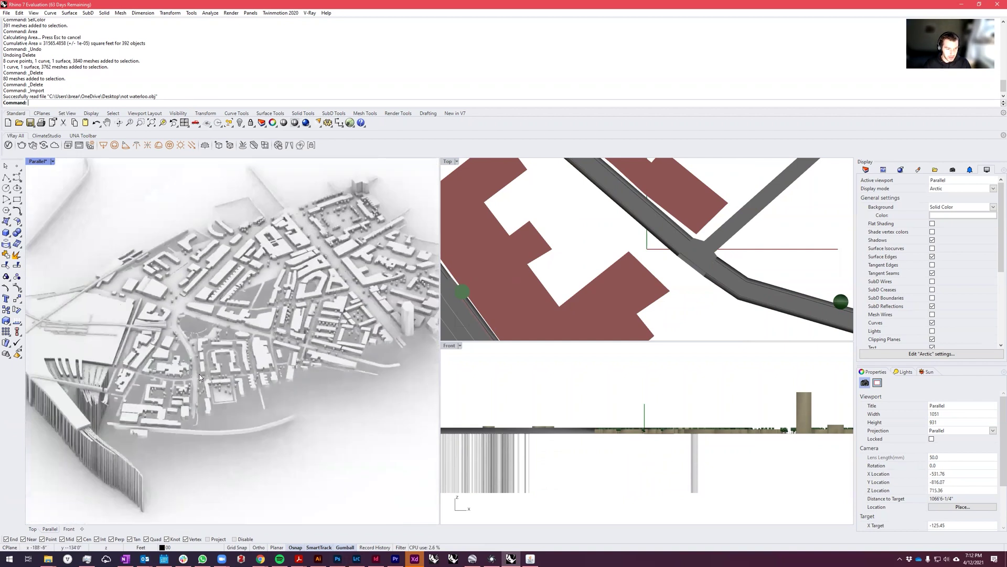
Step: Delete the isolated curved strip along the southern edge of the imported neighbourhood
{"action": "scroll", "coordinate": [199, 394], "scroll_direction": "down", "scroll_amount": 2}
{"action": "left_click", "coordinate": [254, 435]}
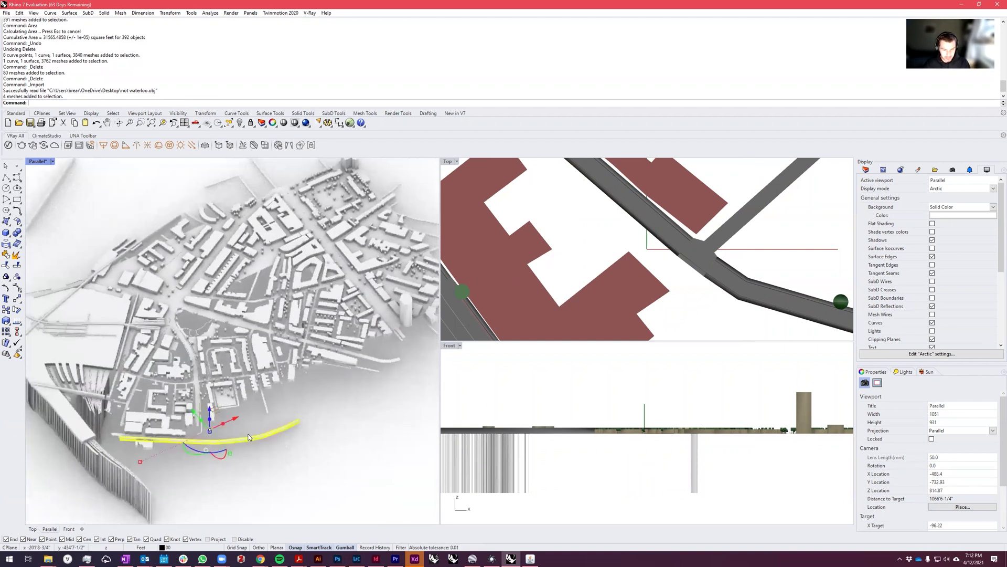
{"action": "key", "text": "Delete"}
Step: Set the Parallel viewport's display mode to 01_Shaded_WB and delete the tall vertical supports hanging beneath the station tracks
{"action": "left_click", "coordinate": [52, 161]}
{"action": "left_click", "coordinate": [89, 231]}
{"action": "right_click_drag", "start_coordinate": [303, 400], "coordinate": [265, 463]}
{"action": "left_click_drag", "start_coordinate": [227, 457], "coordinate": [110, 410]}
{"action": "key", "text": "Delete"}
Step: Examine the material colours across the shaded neighbourhood and look through the document's layer list
{"action": "right_click_drag", "start_coordinate": [342, 376], "coordinate": [309, 415]}
{"action": "scroll", "coordinate": [283, 388], "scroll_direction": "up", "scroll_amount": 6}
{"action": "right_click_drag", "start_coordinate": [173, 411], "coordinate": [214, 397]}
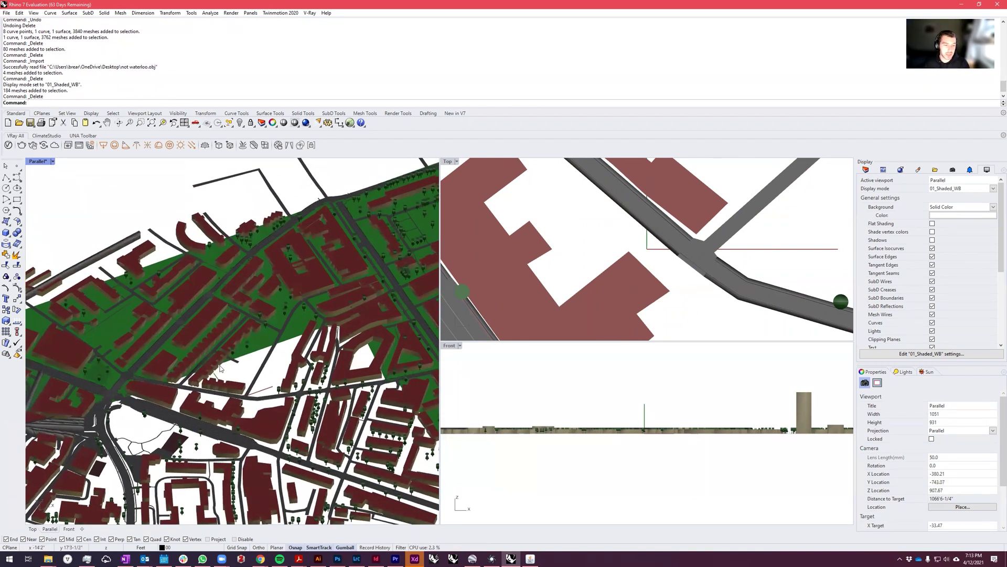
{"action": "scroll", "coordinate": [255, 324], "scroll_direction": "down", "scroll_amount": 10}
{"action": "scroll", "coordinate": [210, 346], "scroll_direction": "up", "scroll_amount": 6}
{"action": "right_click_drag", "start_coordinate": [209, 347], "coordinate": [225, 375]}
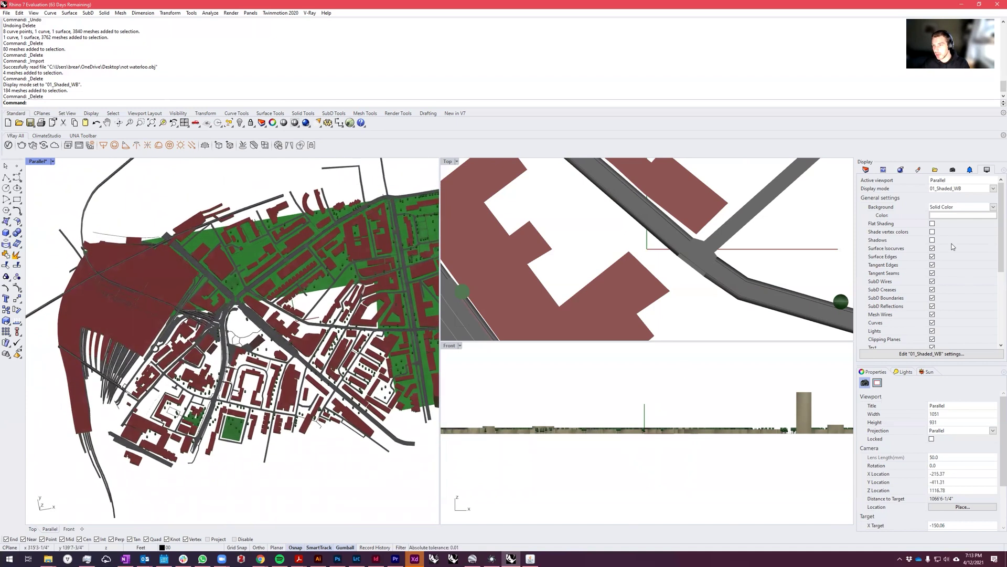
{"action": "left_click", "coordinate": [866, 170]}
{"action": "scroll", "coordinate": [896, 234], "scroll_direction": "down", "scroll_amount": 3}
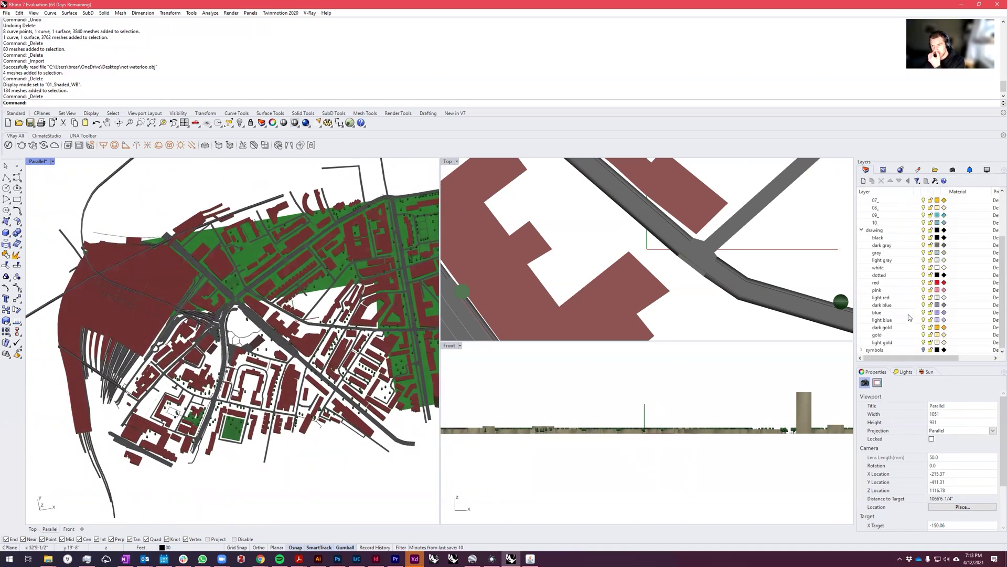
{"action": "scroll", "coordinate": [284, 251], "scroll_direction": "up", "scroll_amount": 3}
Step: Select a terraced building beside the green area to inspect its mesh and properties, and clear the selection
{"action": "right_click_drag", "start_coordinate": [286, 373], "coordinate": [326, 309]}
{"action": "scroll", "coordinate": [327, 310], "scroll_direction": "up", "scroll_amount": 8}
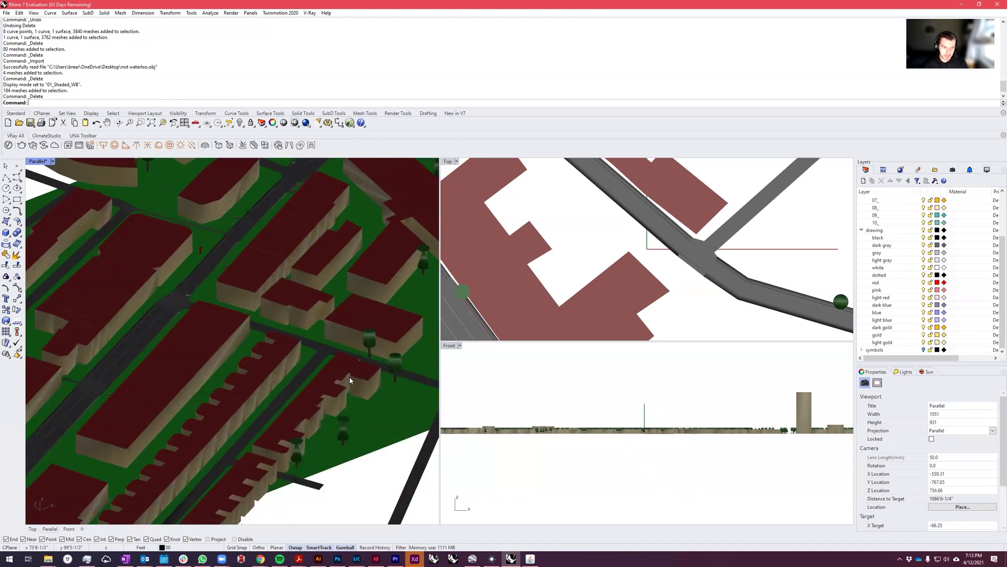
{"action": "left_click", "coordinate": [348, 377]}
{"action": "scroll", "coordinate": [292, 348], "scroll_direction": "down", "scroll_amount": 8}
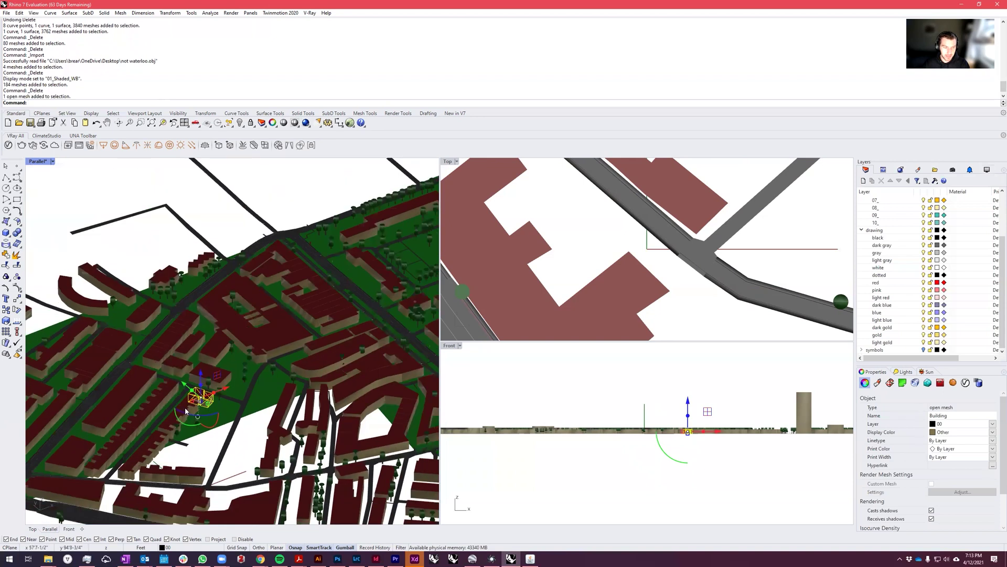
{"action": "key", "text": "Escape"}
Step: Select a large green ground surface, extend the selection with SelColor to meshes of the same colour, and delete them
{"action": "scroll", "coordinate": [245, 399], "scroll_direction": "up", "scroll_amount": 8}
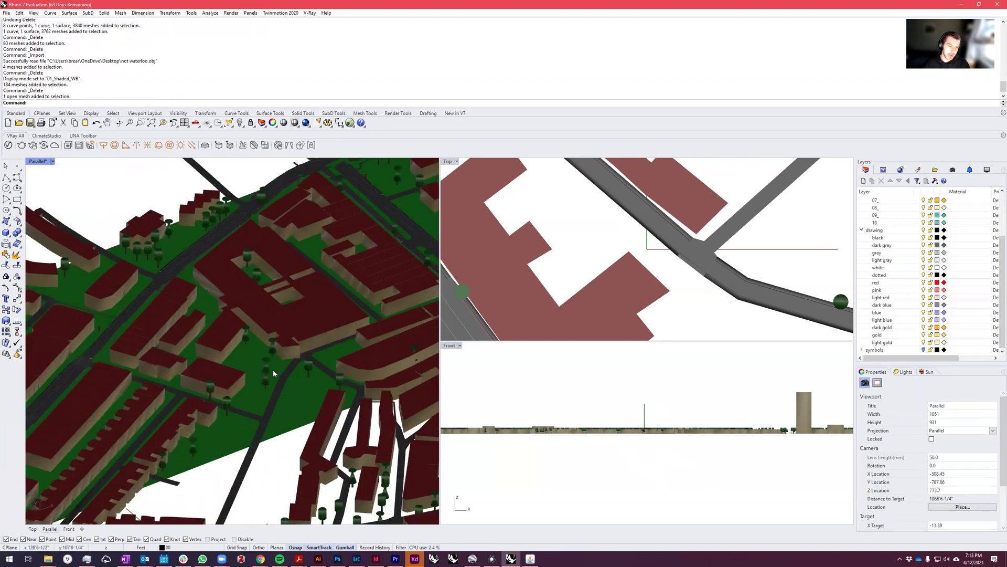
{"action": "left_click", "coordinate": [311, 401]}
{"action": "scroll", "coordinate": [174, 492], "scroll_direction": "down", "scroll_amount": 4}
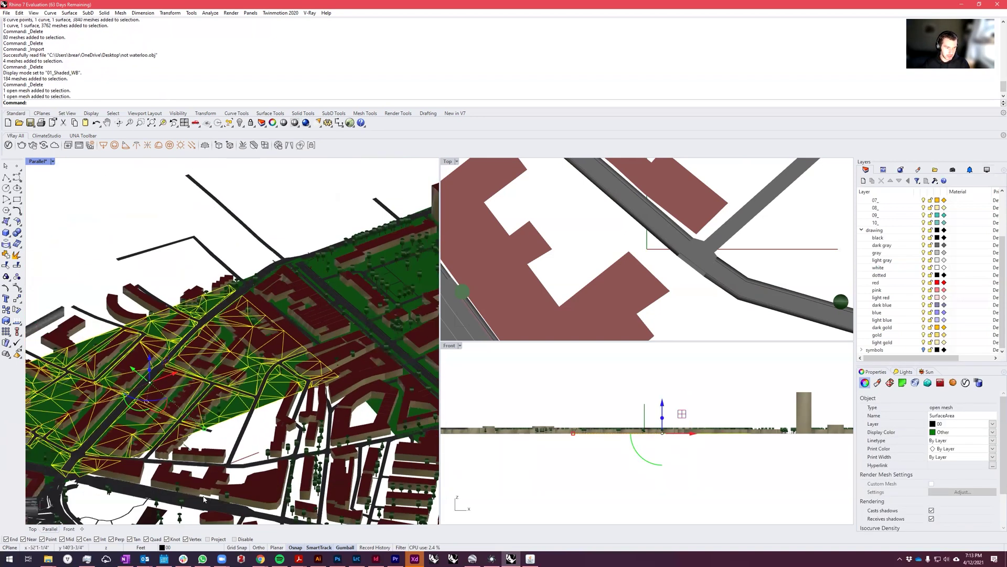
{"action": "type", "text": "SelCel"}
{"action": "key", "text": "Return"}
{"action": "type", "text": "C"}
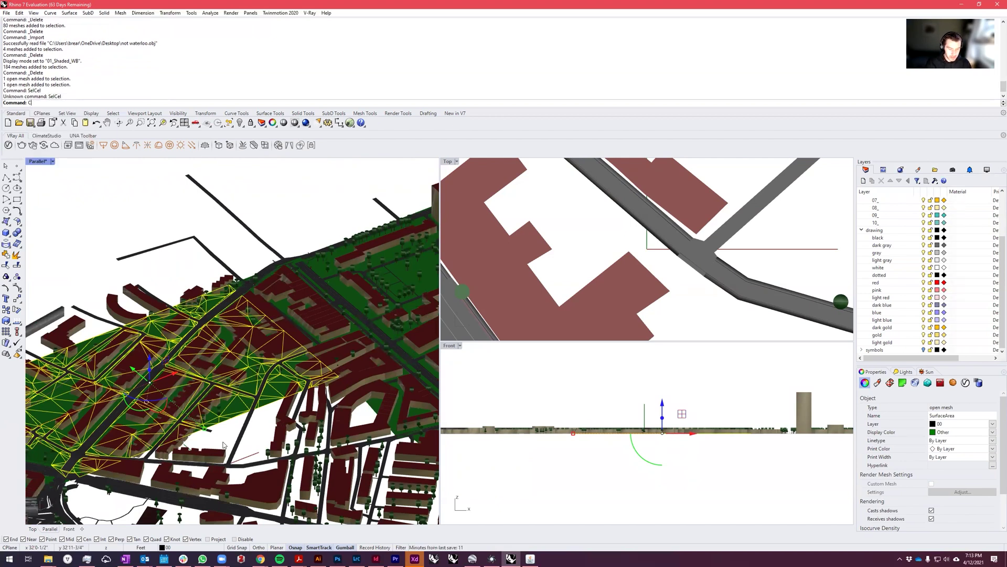
{"action": "type", "text": "SelColor"}
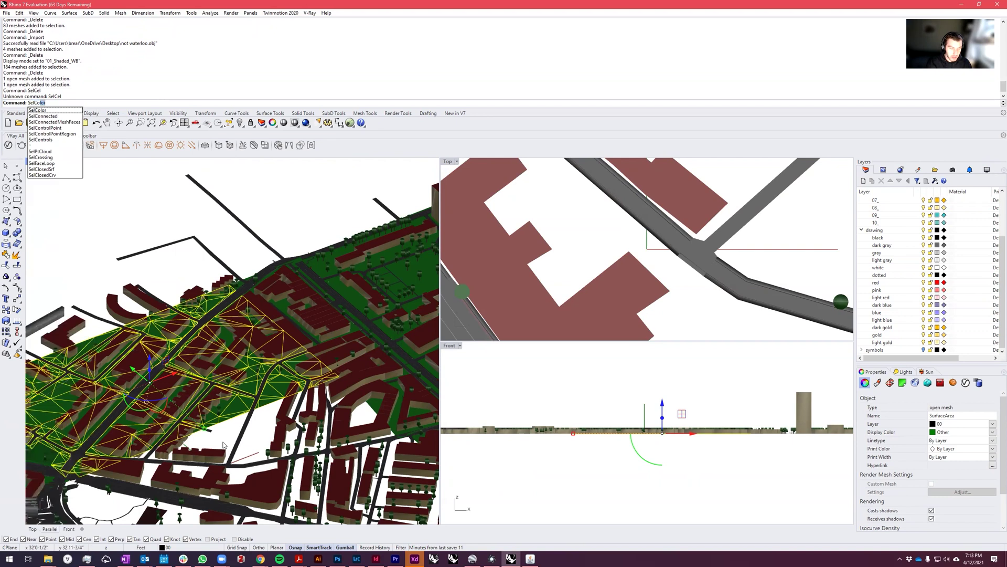
{"action": "key", "text": "Return"}
{"action": "scroll", "coordinate": [263, 430], "scroll_direction": "down", "scroll_amount": 6}
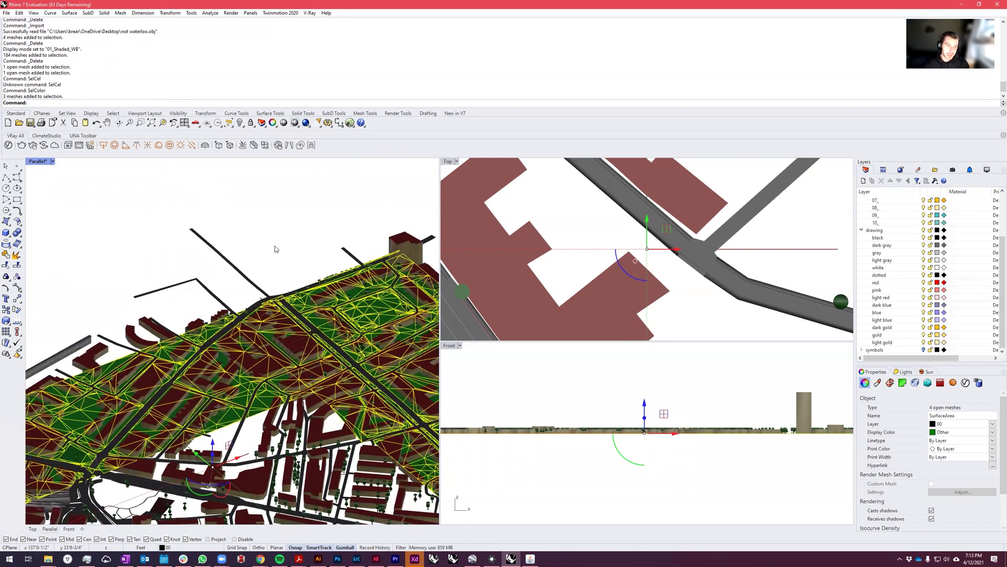
{"action": "scroll", "coordinate": [373, 435], "scroll_direction": "up", "scroll_amount": 6}
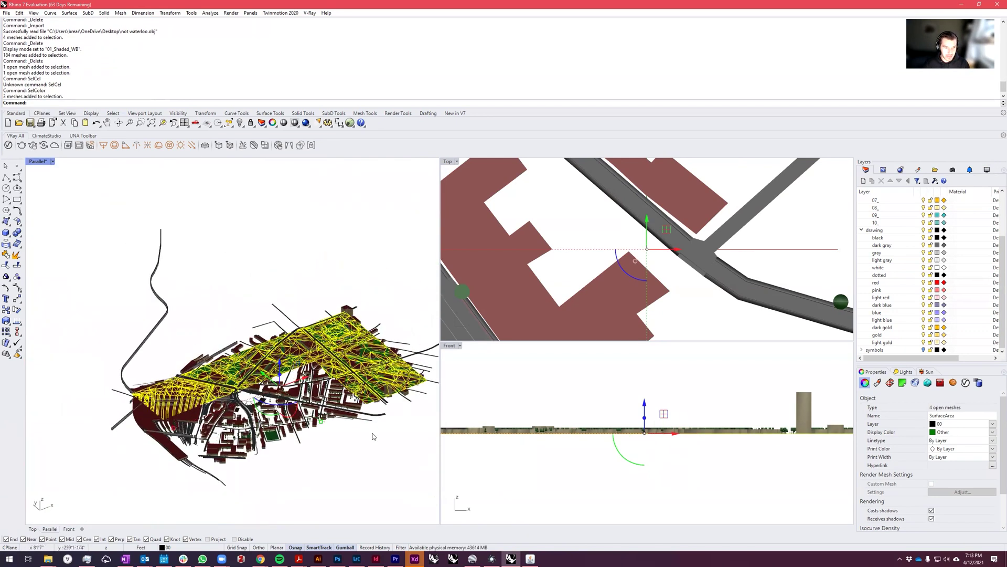
{"action": "key", "text": "Delete"}
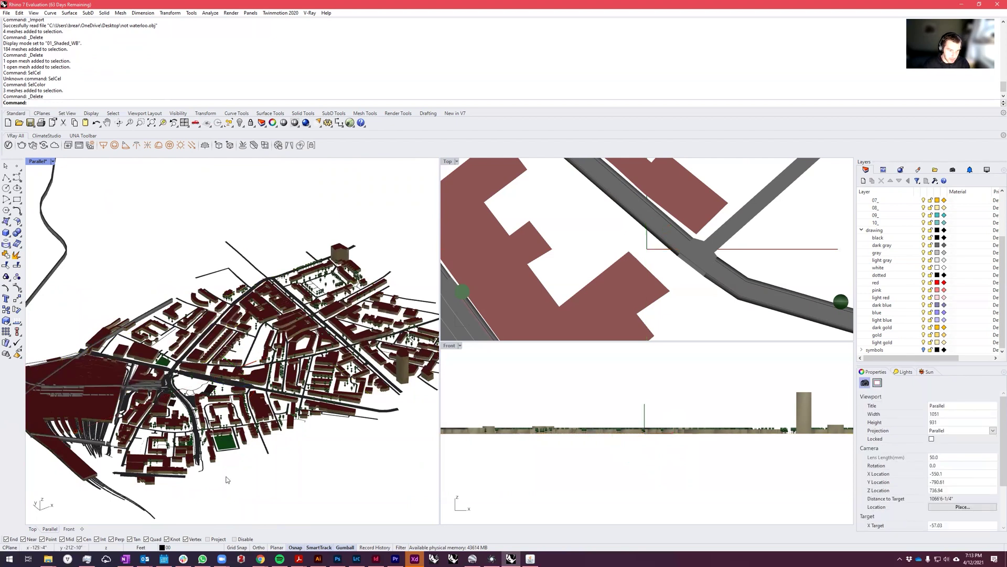
Step: Select the remaining green square near the southern blocks, add its same-coloured meshes with SelColor, and delete them all
{"action": "scroll", "coordinate": [184, 453], "scroll_direction": "up", "scroll_amount": 10}
{"action": "left_click", "coordinate": [333, 418]}
{"action": "right_click", "coordinate": [334, 418]}
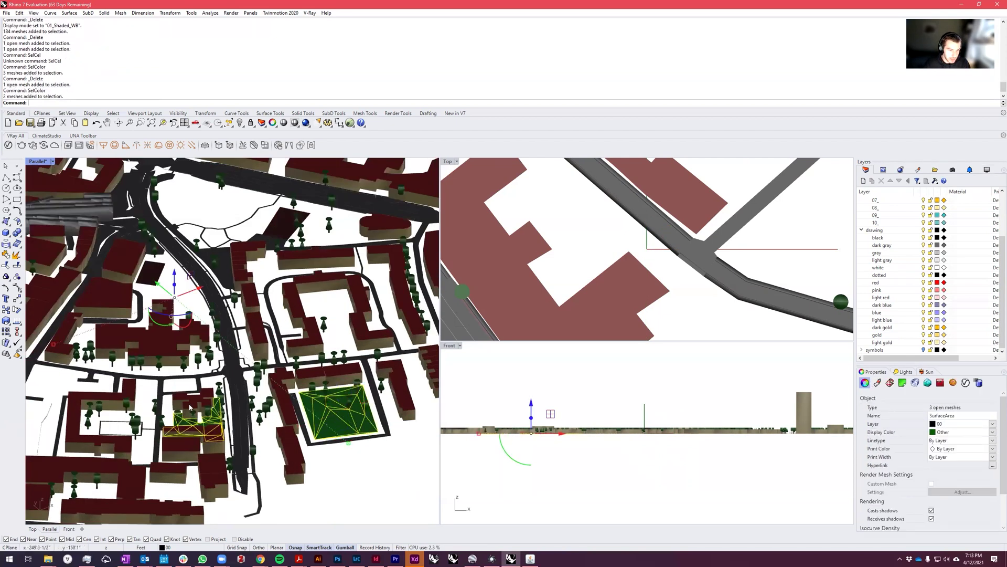
{"action": "scroll", "coordinate": [190, 408], "scroll_direction": "down", "scroll_amount": 8}
{"action": "key", "text": "Delete"}
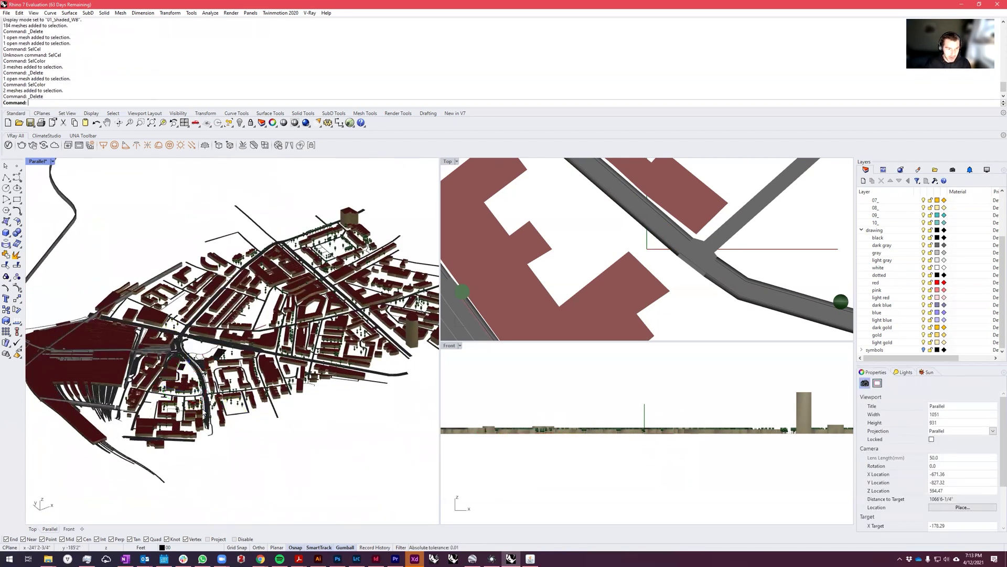
Step: Select a tree canopy, extend the selection with SelColor to all meshes of the same colour, and group them
{"action": "scroll", "coordinate": [288, 313], "scroll_direction": "up", "scroll_amount": 5}
{"action": "scroll", "coordinate": [288, 313], "scroll_direction": "down", "scroll_amount": 4}
{"action": "scroll", "coordinate": [288, 314], "scroll_direction": "up", "scroll_amount": 6}
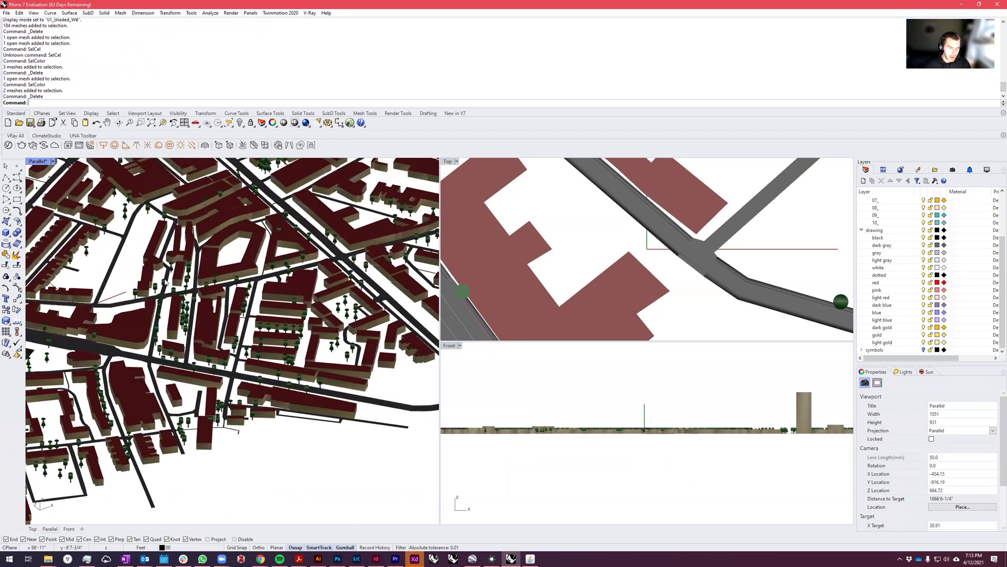
{"action": "scroll", "coordinate": [243, 239], "scroll_direction": "up", "scroll_amount": 5}
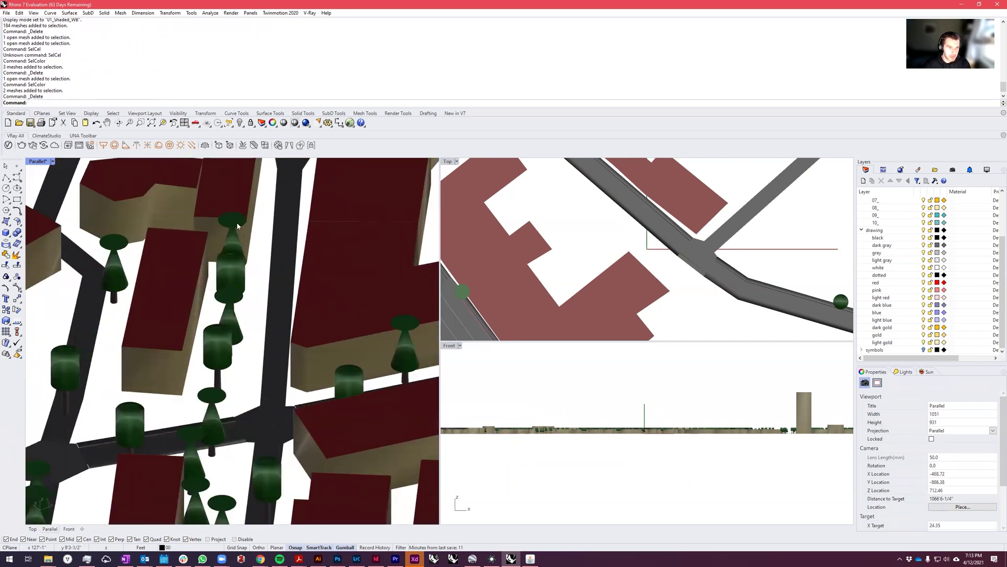
{"action": "left_click", "coordinate": [235, 262]}
{"action": "scroll", "coordinate": [235, 260], "scroll_direction": "down", "scroll_amount": 8}
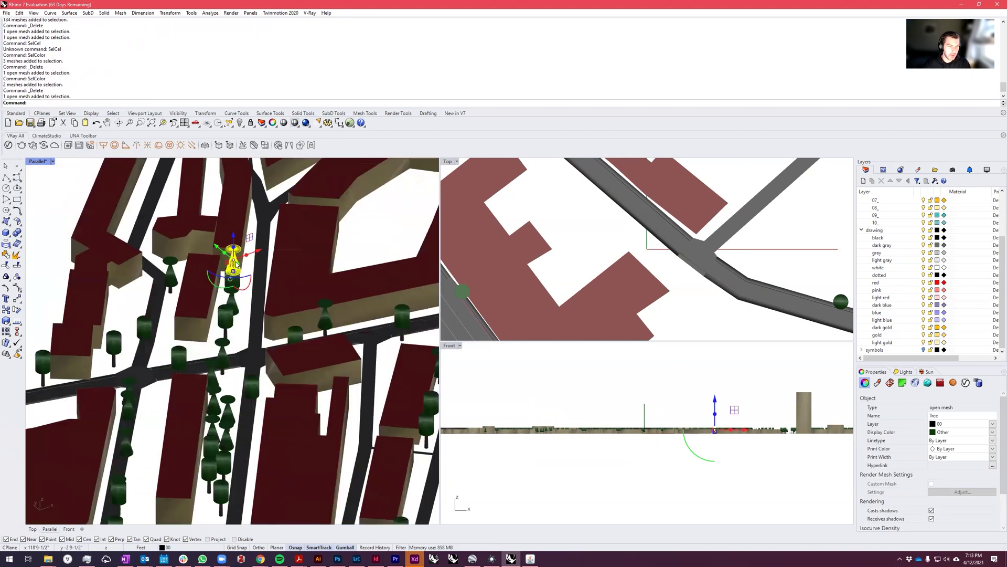
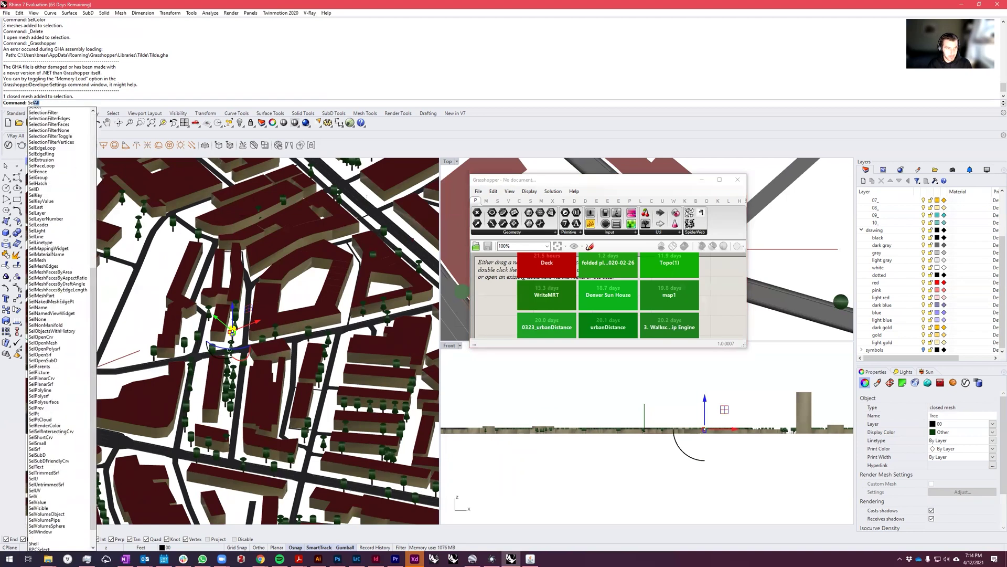
{"action": "key", "text": "Return"}
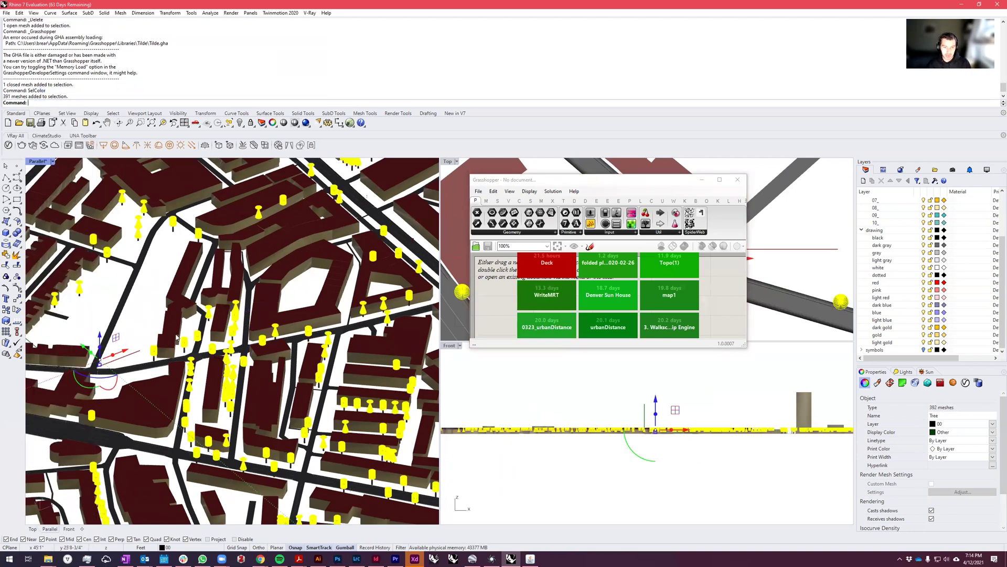
{"action": "scroll", "coordinate": [177, 338], "scroll_direction": "down", "scroll_amount": 5}
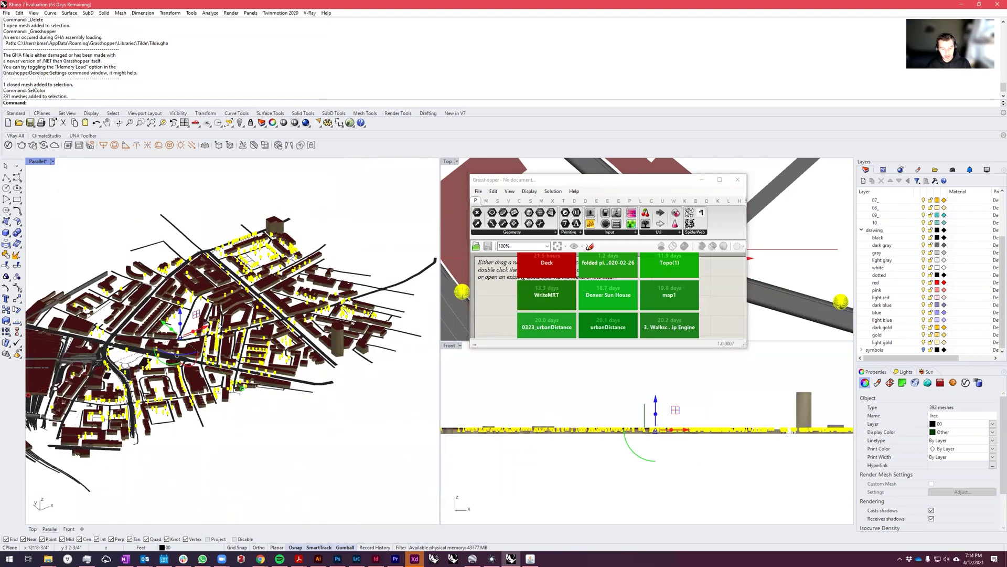
{"action": "key", "text": "ctrl+g"}
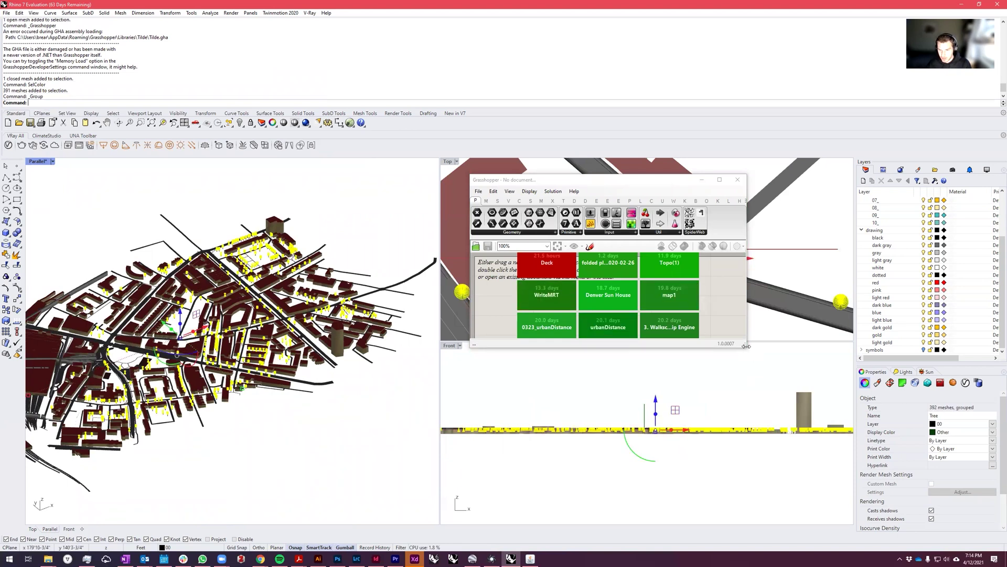
Step: Enlarge the Grasshopper window and place it beside the Parallel viewport so the model stays visible
{"action": "left_click", "coordinate": [747, 346]}
{"action": "left_click_drag", "start_coordinate": [746, 347], "coordinate": [843, 521]}
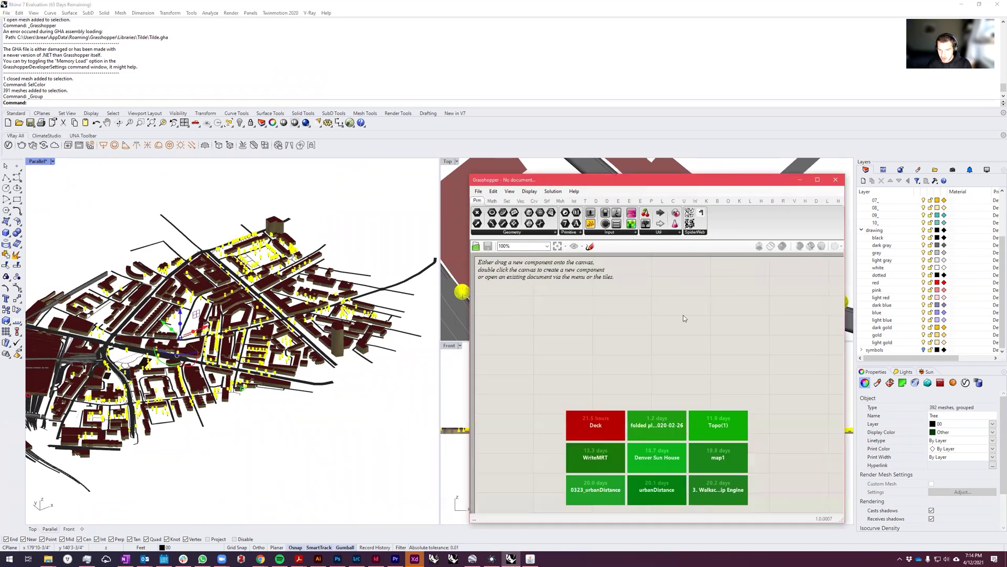
{"action": "left_click_drag", "start_coordinate": [657, 181], "coordinate": [624, 133]}
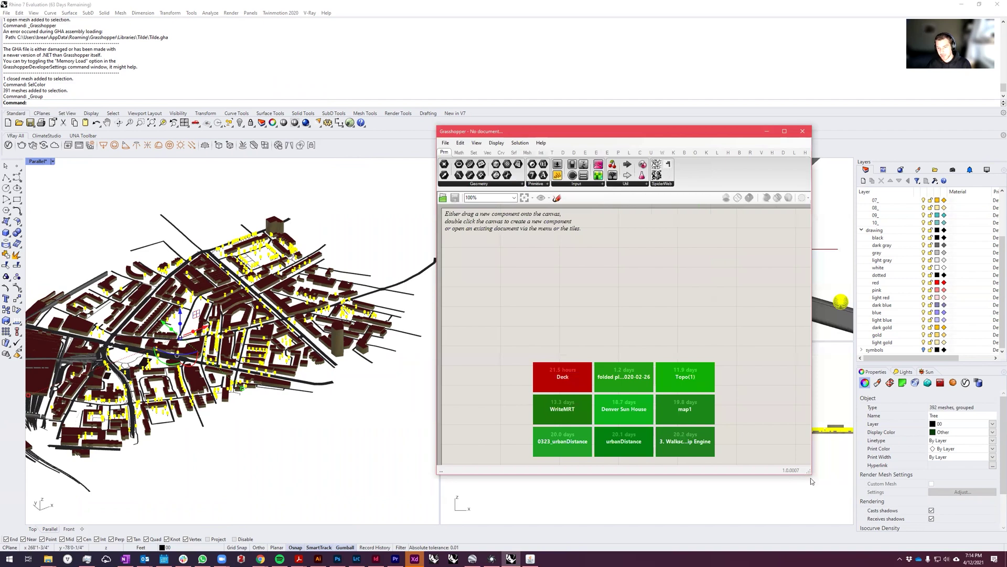
{"action": "left_click_drag", "start_coordinate": [812, 474], "coordinate": [836, 522]}
Step: Add a Mesh parameter to the Grasshopper canvas and reference the selected tree canopies as multiple meshes
{"action": "double_click", "coordinate": [613, 304]}
{"action": "type", "text": "mesh"}
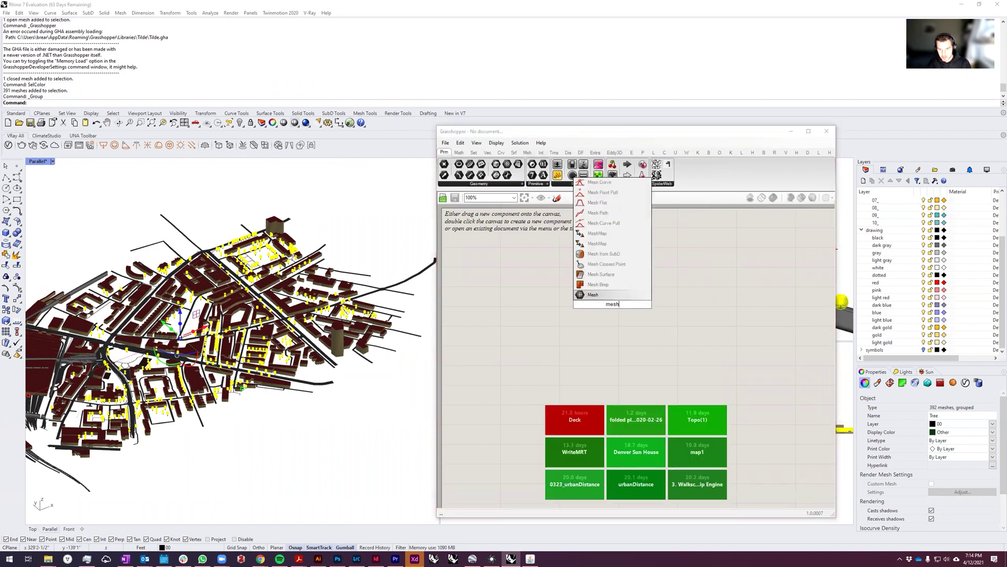
{"action": "key", "text": "Return"}
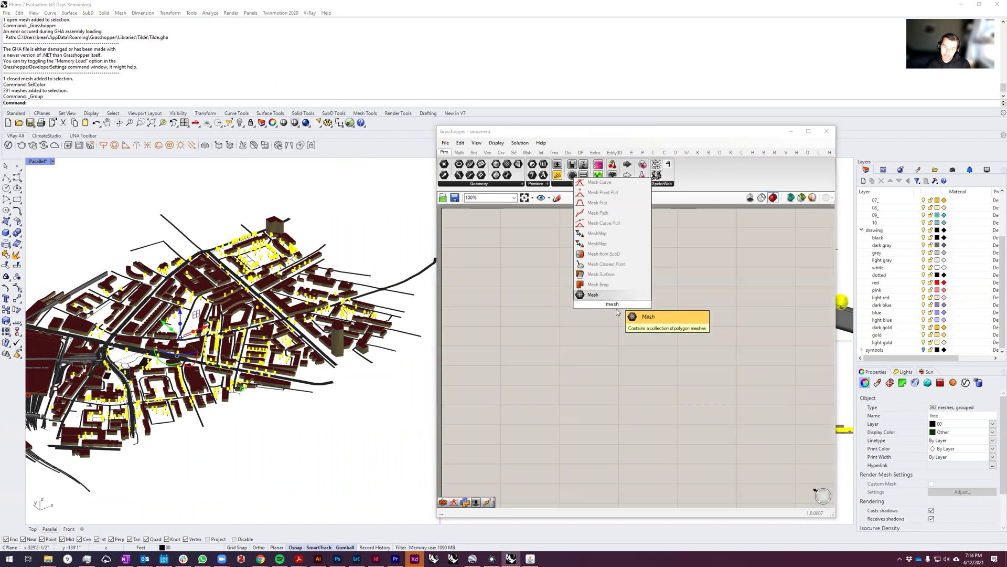
{"action": "right_click", "coordinate": [618, 308]}
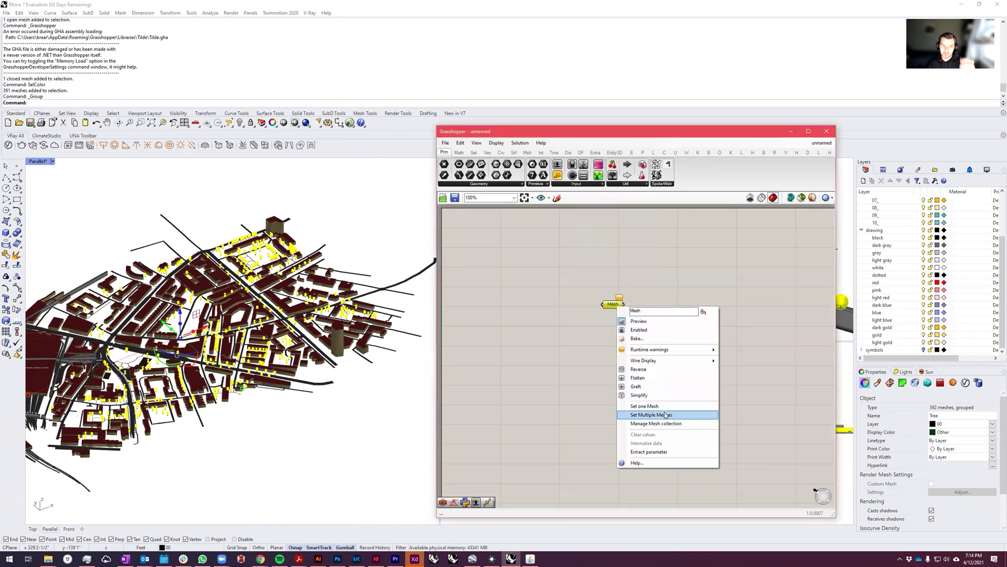
{"action": "left_click", "coordinate": [663, 409]}
{"action": "mouse_move", "coordinate": [621, 309]}
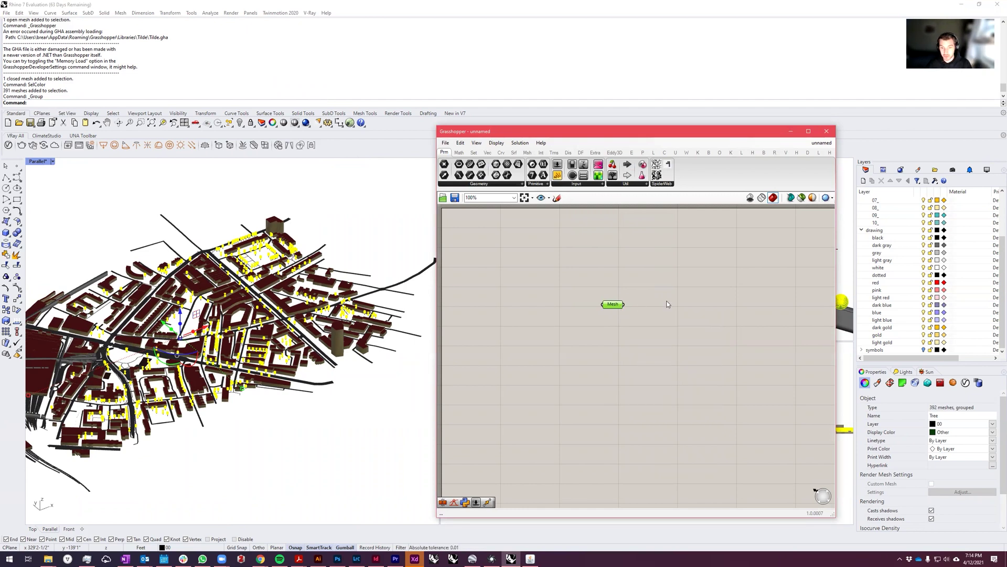
{"action": "left_click", "coordinate": [656, 344]}
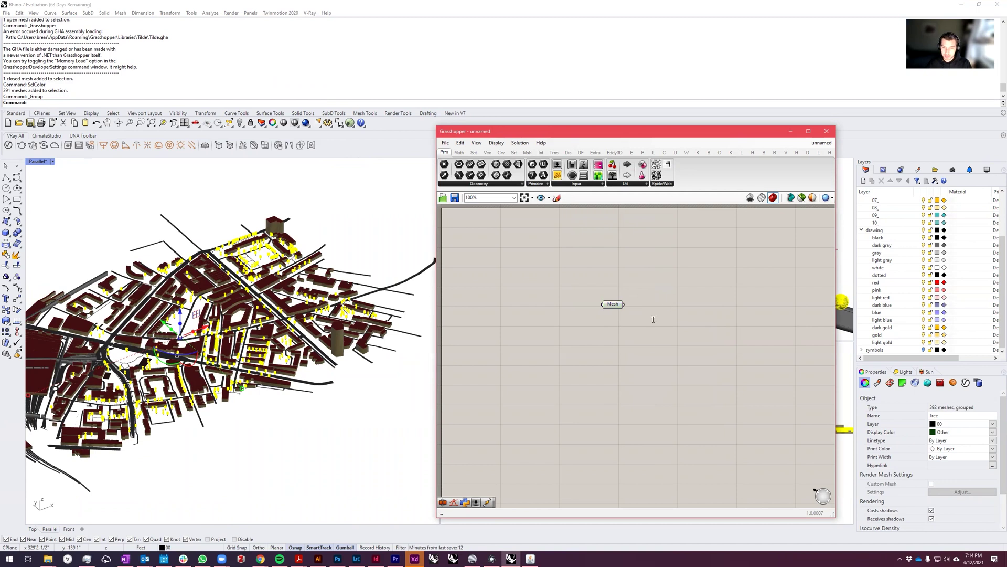
Step: Try a Volume component directly on the Mesh parameter, and remove it from the canvas
{"action": "double_click", "coordinate": [653, 319]}
{"action": "type", "text": "d"}
{"action": "key", "text": "BackSpace"}
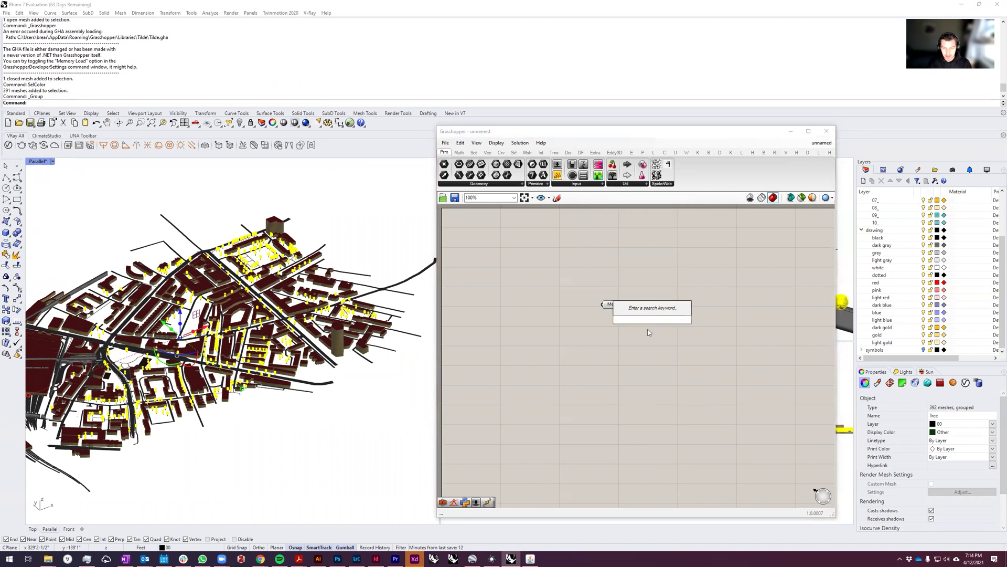
{"action": "type", "text": "vom"}
{"action": "key", "text": "BackSpace"}
{"action": "type", "text": "lum"}
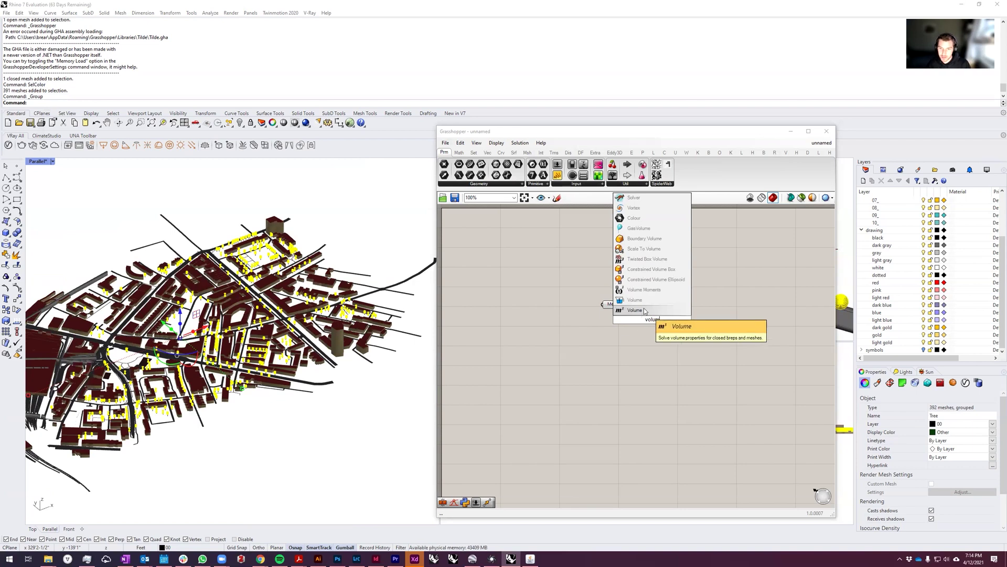
{"action": "left_click", "coordinate": [627, 308]}
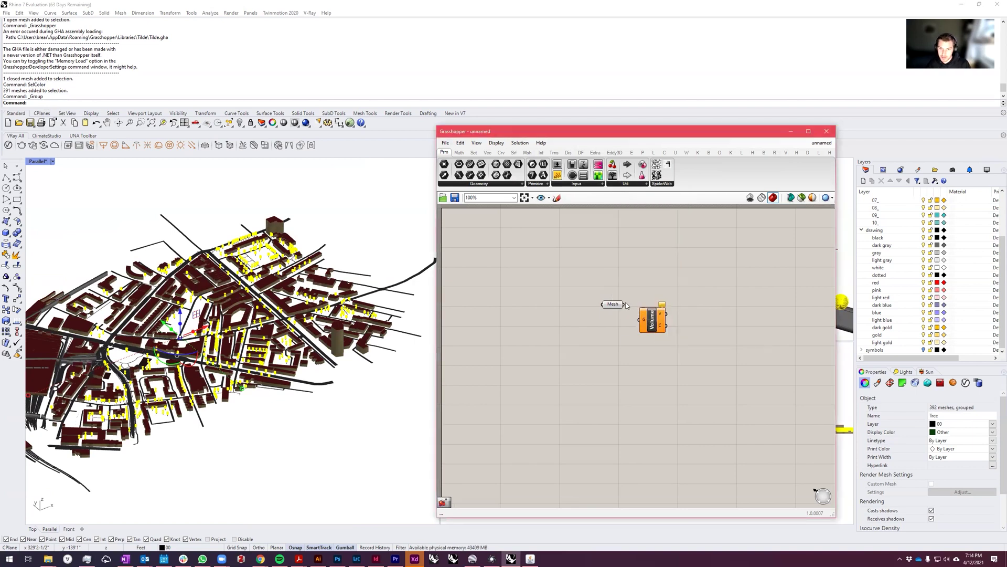
{"action": "left_click_drag", "start_coordinate": [624, 304], "coordinate": [653, 310]}
{"action": "mouse_move", "coordinate": [666, 292]}
{"action": "key", "text": "Delete"}
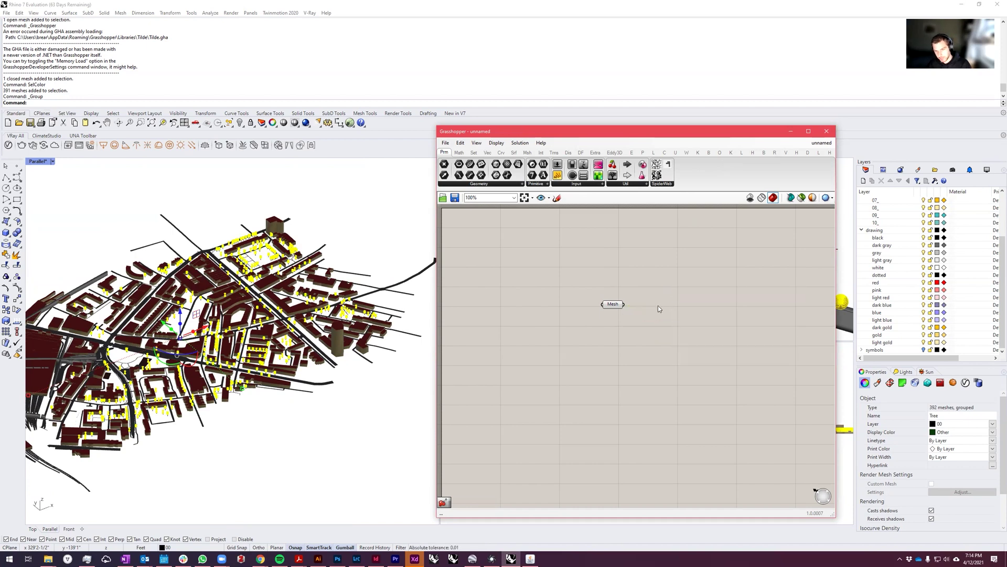
Step: Add a Bounding Box component, feed it the Mesh parameter, and inspect the boxes around the tree canopies
{"action": "double_click", "coordinate": [658, 306]}
{"action": "type", "text": "bound"}
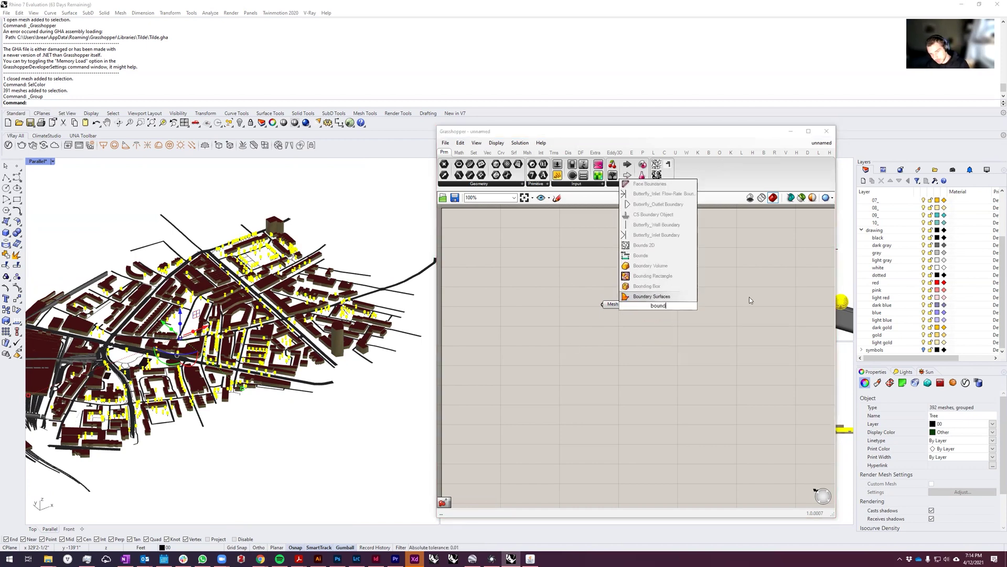
{"action": "key", "text": "Up"}
{"action": "key", "text": "Return"}
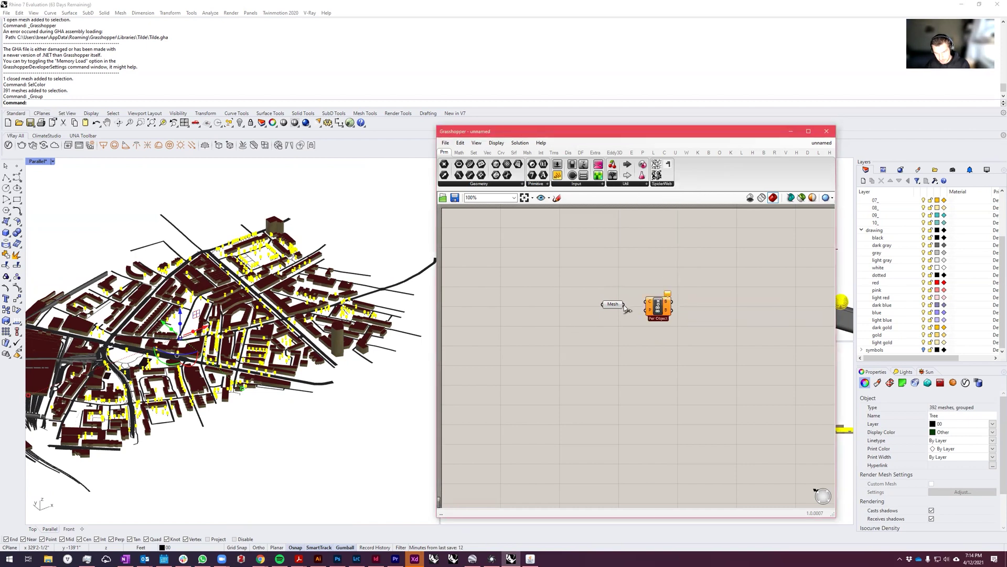
{"action": "scroll", "coordinate": [321, 296], "scroll_direction": "up", "scroll_amount": 5}
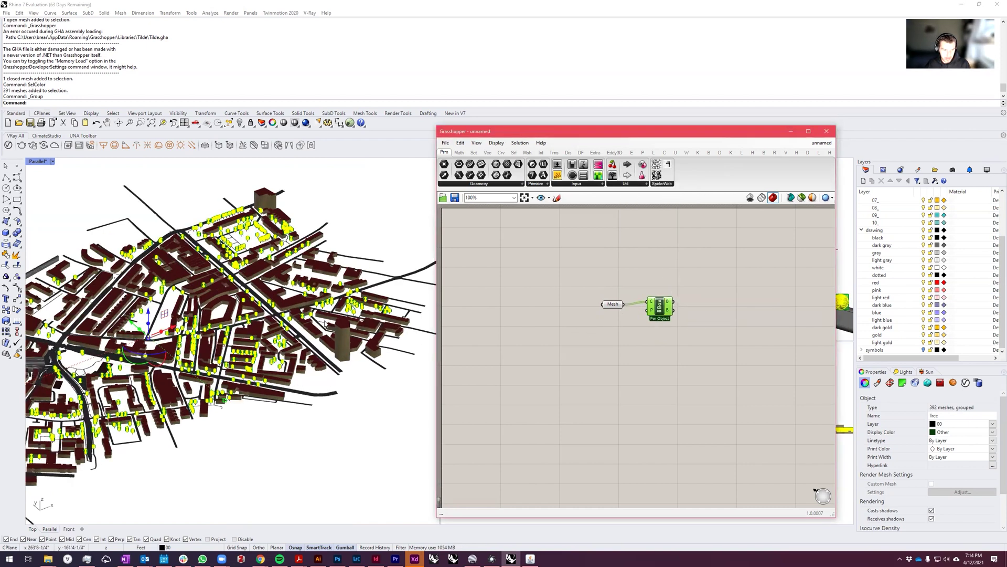
{"action": "scroll", "coordinate": [322, 296], "scroll_direction": "up", "scroll_amount": 6}
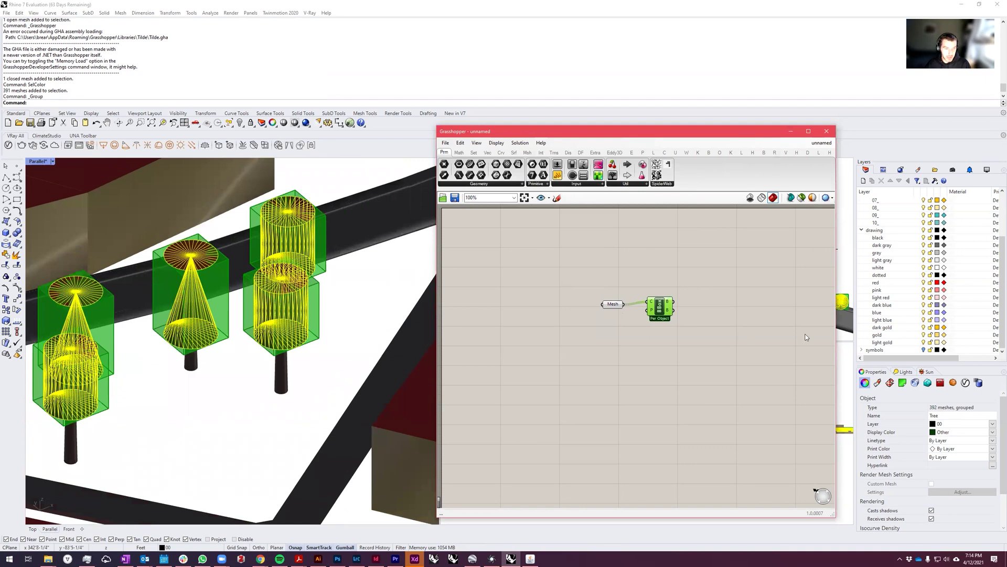
{"action": "scroll", "coordinate": [736, 354], "scroll_direction": "down", "scroll_amount": 4}
{"action": "scroll", "coordinate": [699, 336], "scroll_direction": "up", "scroll_amount": 4}
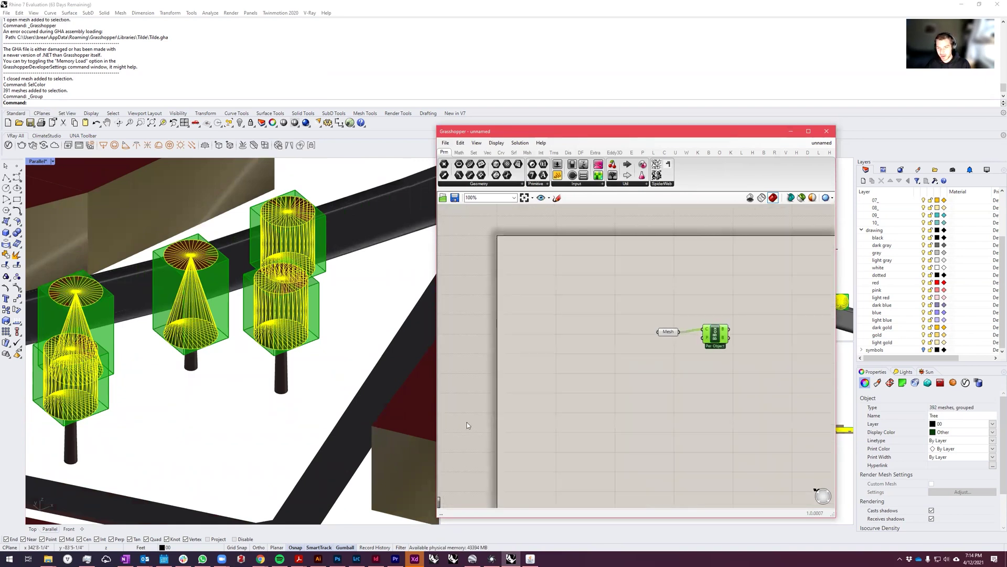
Step: Select the grouped tree canopy meshes in the Rhino model and hide them with the hh alias
{"action": "left_click", "coordinate": [285, 337]}
{"action": "left_click", "coordinate": [297, 343]}
{"action": "left_click", "coordinate": [304, 381]}
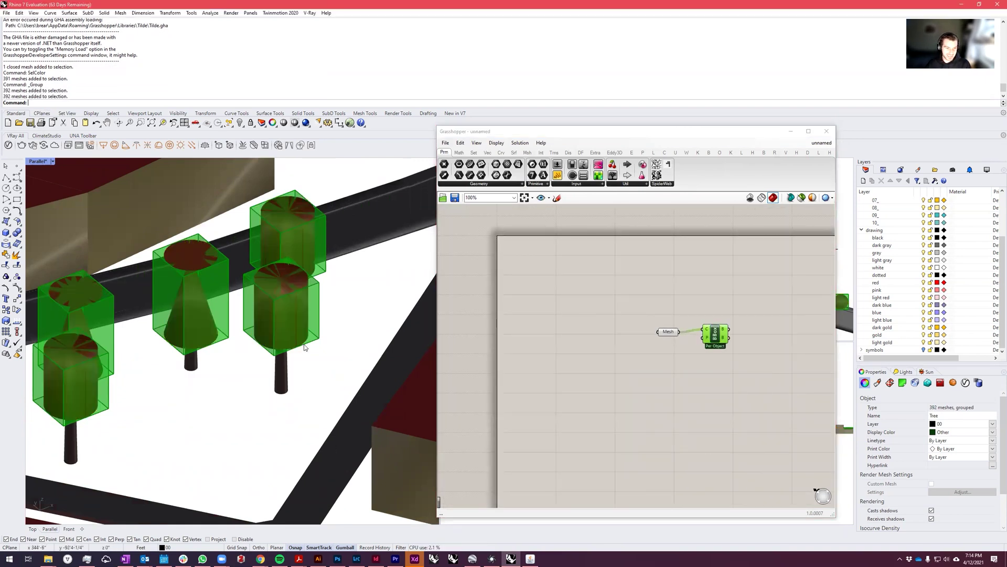
{"action": "left_click", "coordinate": [305, 344]}
{"action": "type", "text": "hh"}
{"action": "key", "text": "Return"}
{"action": "scroll", "coordinate": [305, 344], "scroll_direction": "down", "scroll_amount": 3}
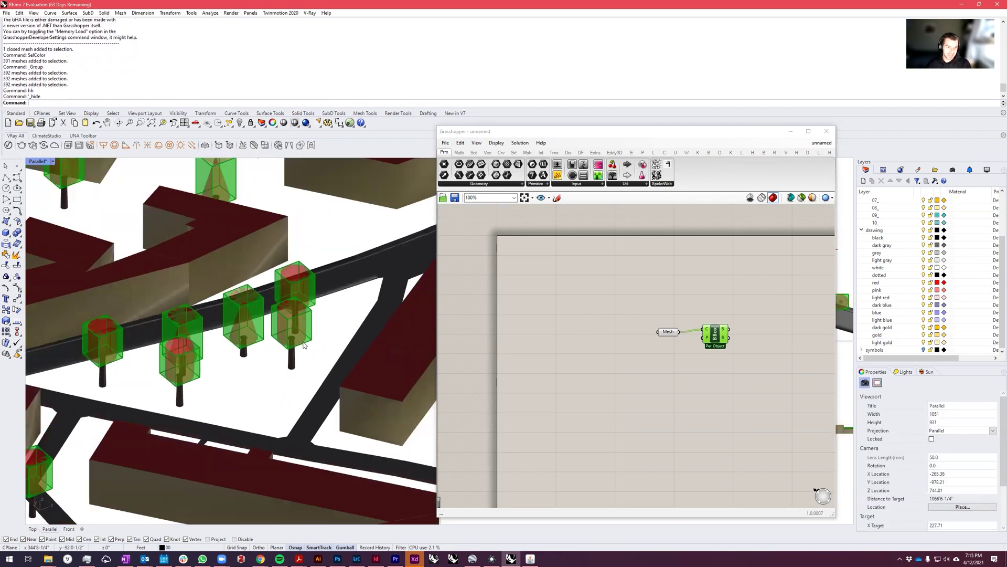
Step: Turn off the preview of the Mesh parameter so only the bounding boxes are displayed on the trees
{"action": "left_click", "coordinate": [665, 332]}
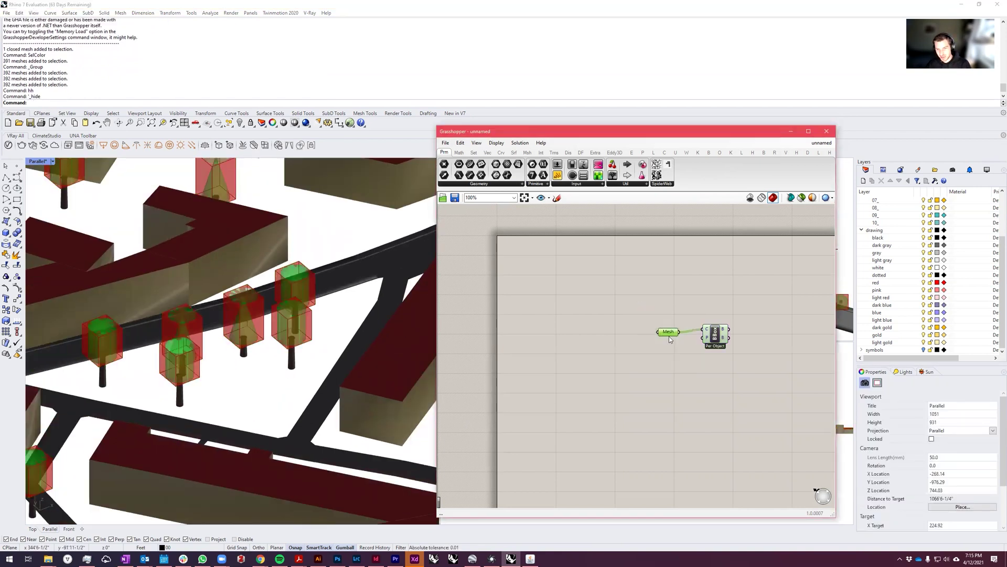
{"action": "middle_click", "coordinate": [670, 338]}
{"action": "scroll", "coordinate": [315, 310], "scroll_direction": "down", "scroll_amount": 5}
{"action": "scroll", "coordinate": [322, 302], "scroll_direction": "down", "scroll_amount": 6}
{"action": "scroll", "coordinate": [106, 410], "scroll_direction": "up", "scroll_amount": 9}
{"action": "scroll", "coordinate": [217, 390], "scroll_direction": "up", "scroll_amount": 4}
{"action": "scroll", "coordinate": [739, 345], "scroll_direction": "up", "scroll_amount": 2}
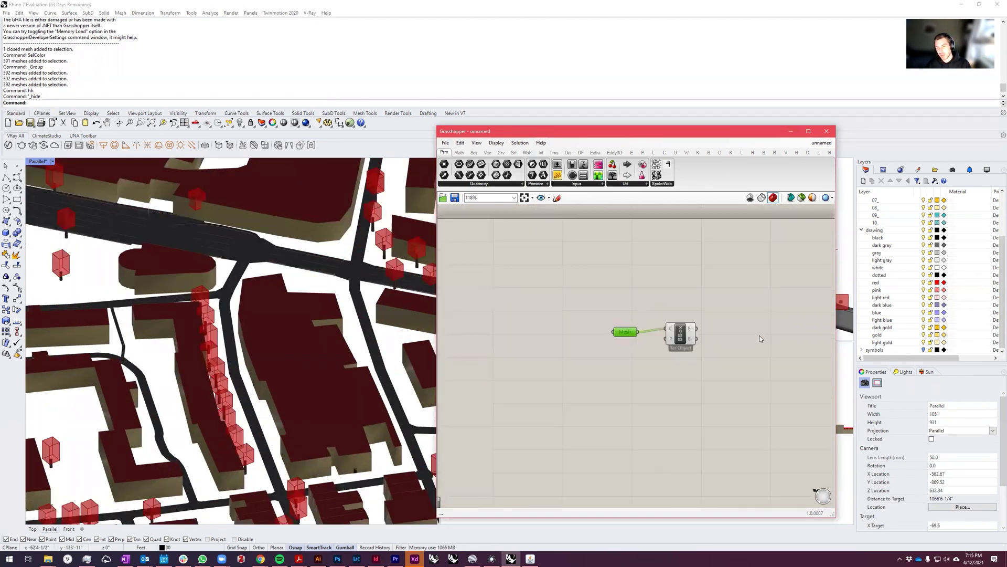
Step: Add a Volume component and connect the Bounding Box's box output to its geometry input
{"action": "double_click", "coordinate": [757, 342]}
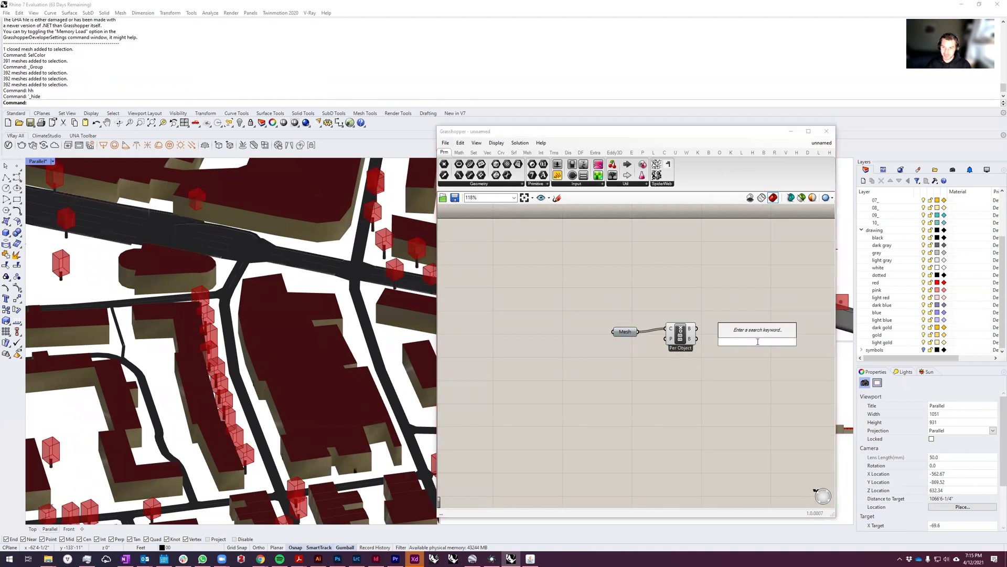
{"action": "type", "text": "de"}
{"action": "key", "text": "BackSpace"}
{"action": "key", "text": "BackSpace"}
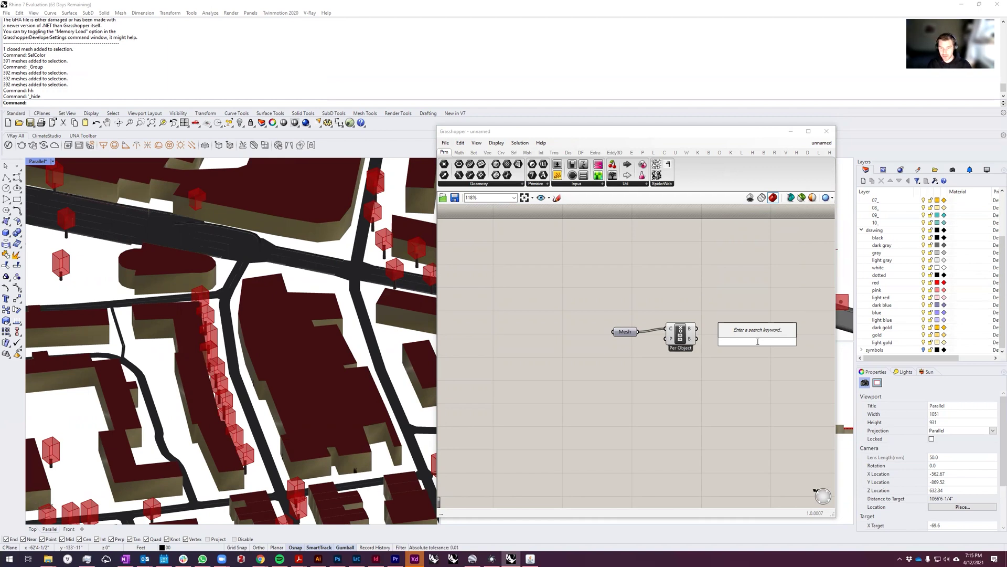
{"action": "type", "text": "vo"}
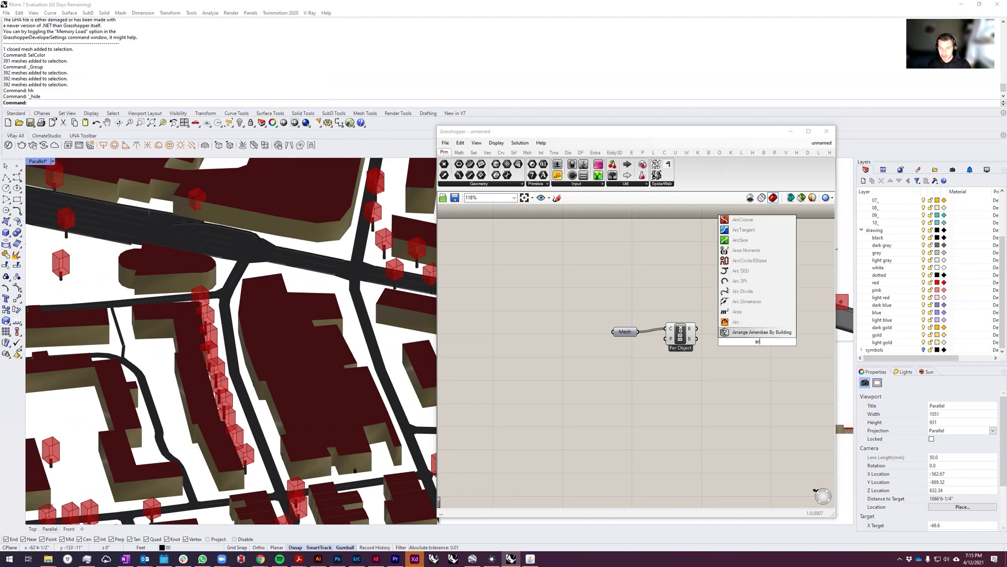
{"action": "type", "text": "l"}
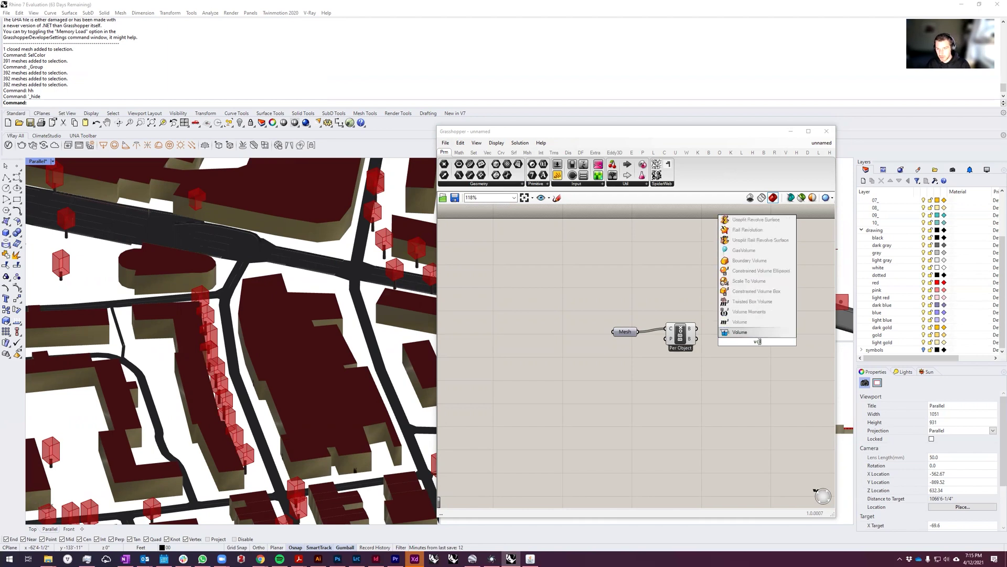
{"action": "left_click", "coordinate": [748, 322]}
{"action": "left_click_drag", "start_coordinate": [698, 329], "coordinate": [741, 338]}
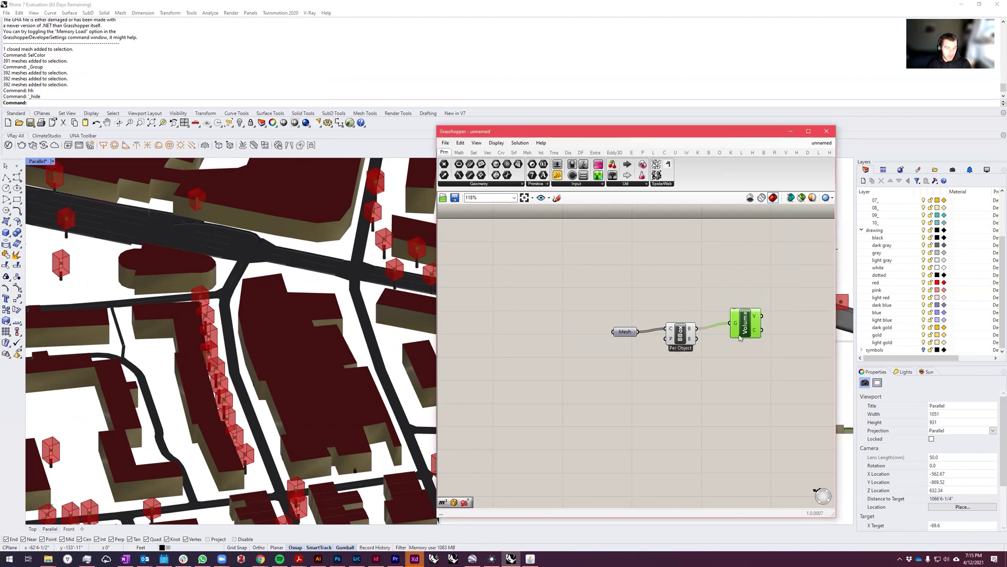
Step: Add a Mesh Sphere component and connect the Volume component's centroid output to its base input
{"action": "scroll", "coordinate": [782, 362], "scroll_direction": "up", "scroll_amount": 3}
{"action": "double_click", "coordinate": [780, 360]}
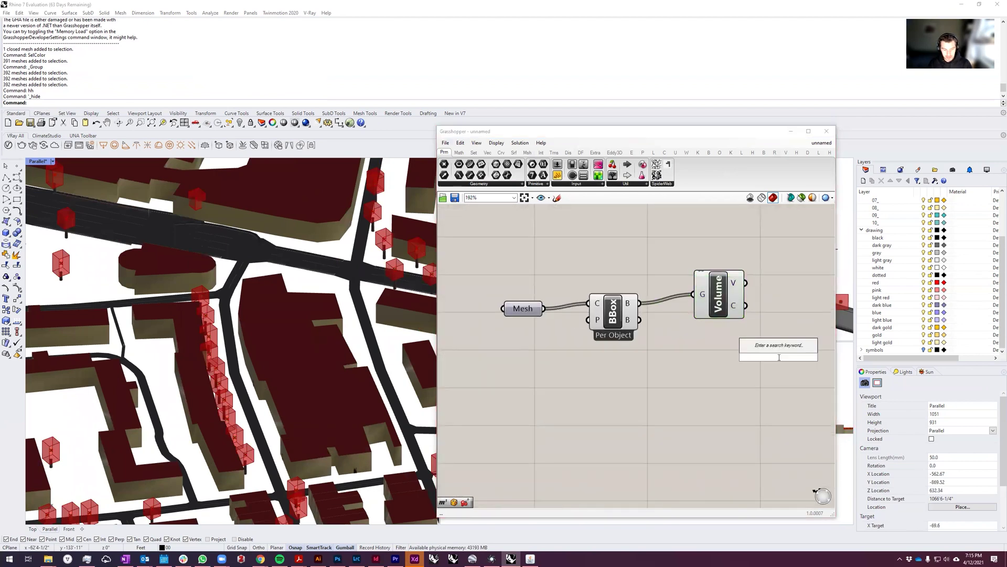
{"action": "type", "text": "mesh"}
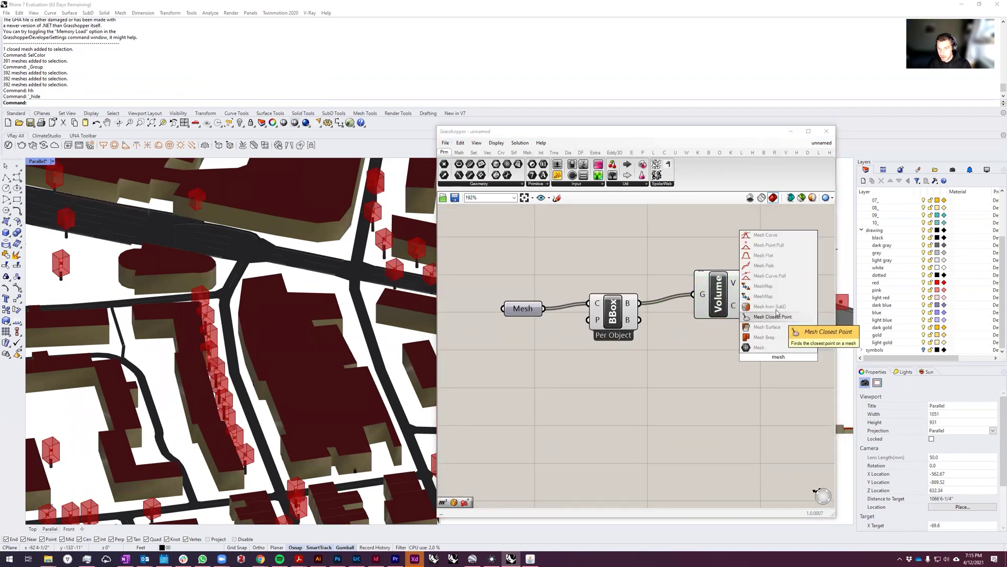
{"action": "type", "text": " sph"}
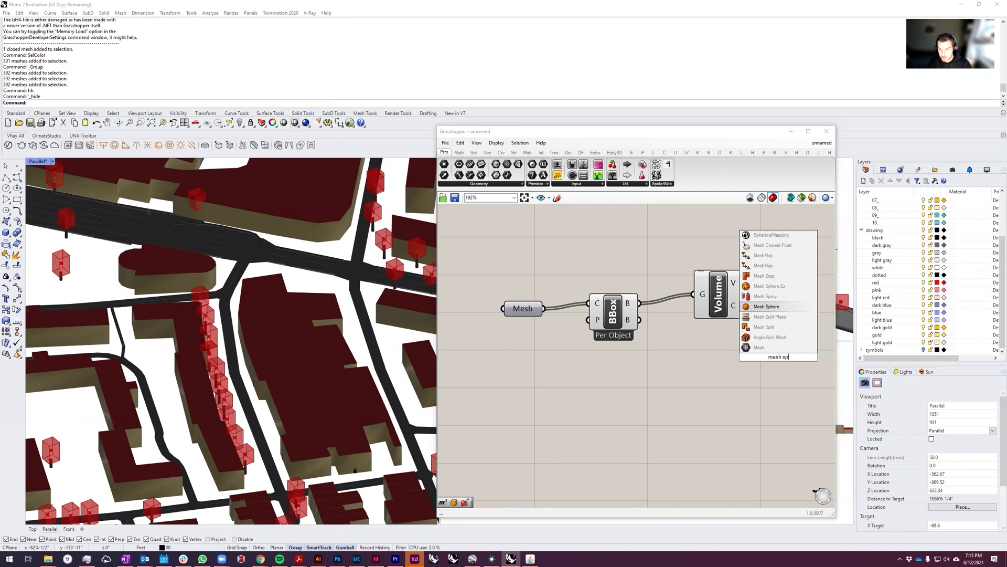
{"action": "left_click", "coordinate": [766, 337]}
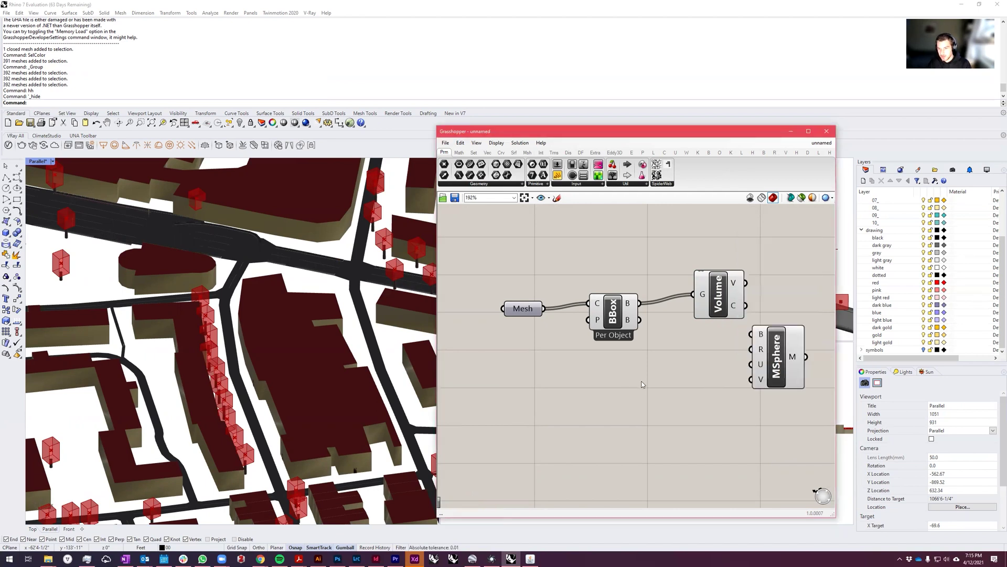
{"action": "scroll", "coordinate": [699, 371], "scroll_direction": "down", "scroll_amount": 4}
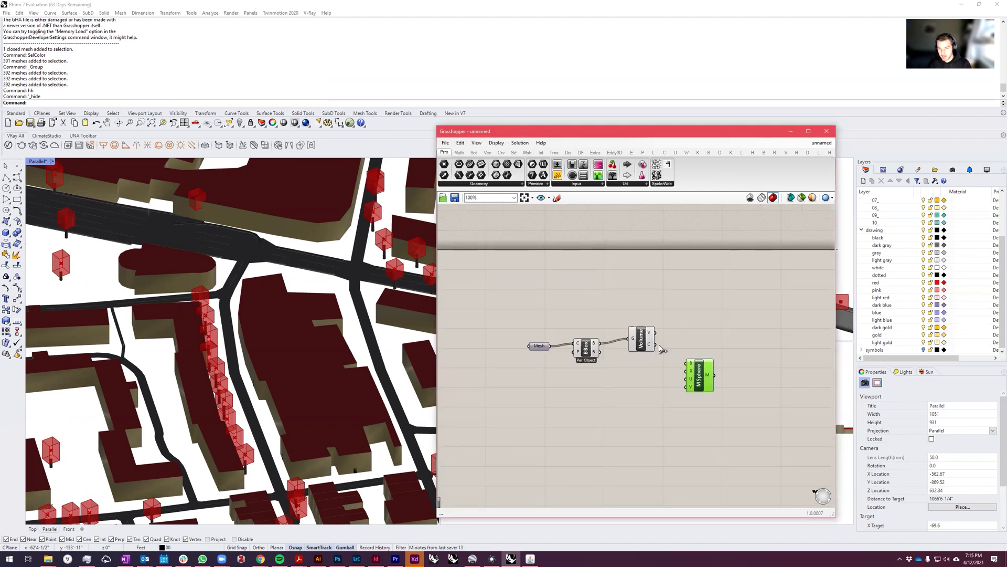
{"action": "left_click_drag", "start_coordinate": [687, 361], "coordinate": [687, 362]}
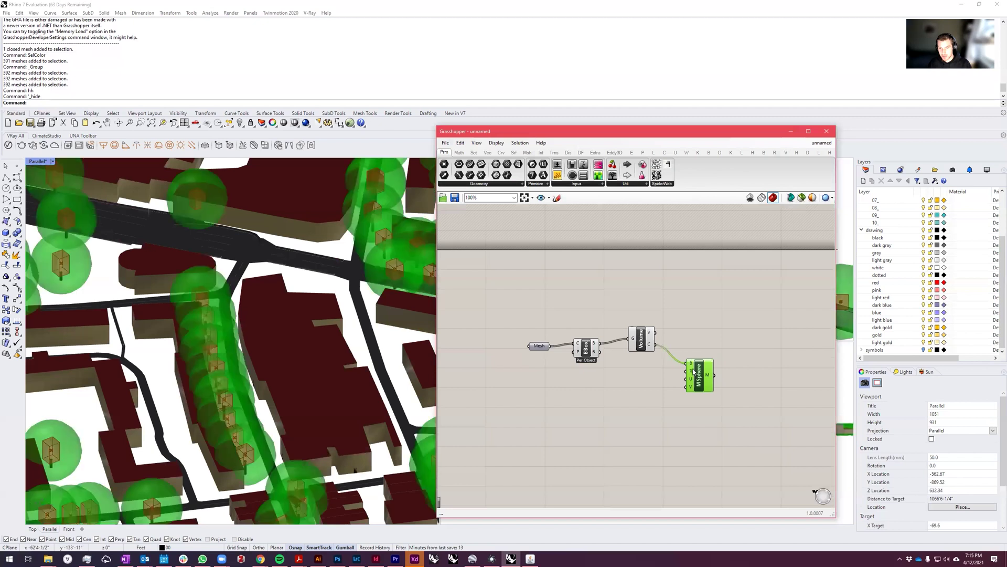
Step: Add a number slider ranging from 0 to 1, connect it to the Mesh Sphere's radius input, and raise it to 1.00
{"action": "double_click", "coordinate": [631, 397]}
{"action": "type", "text": "0<1.0"}
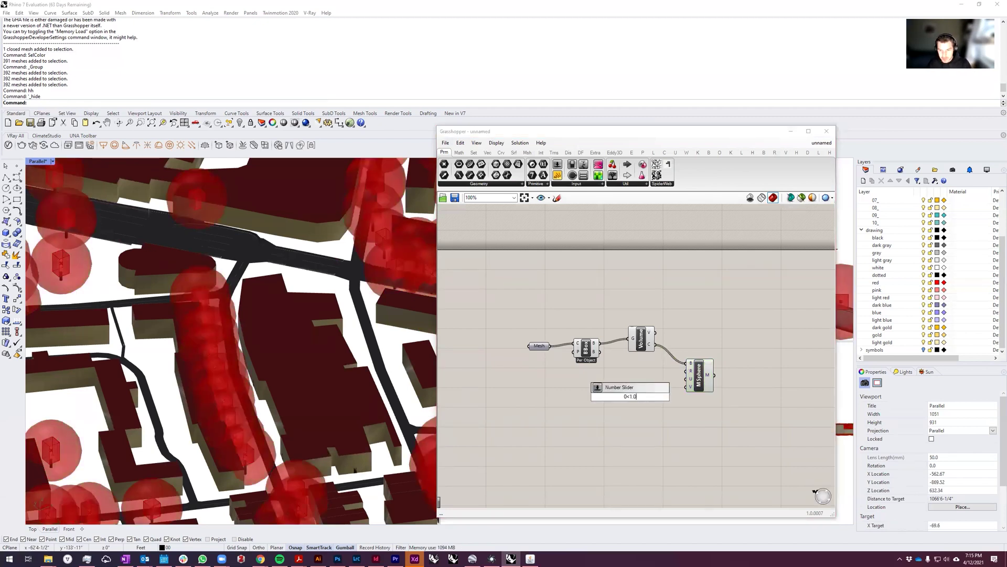
{"action": "key", "text": "Return"}
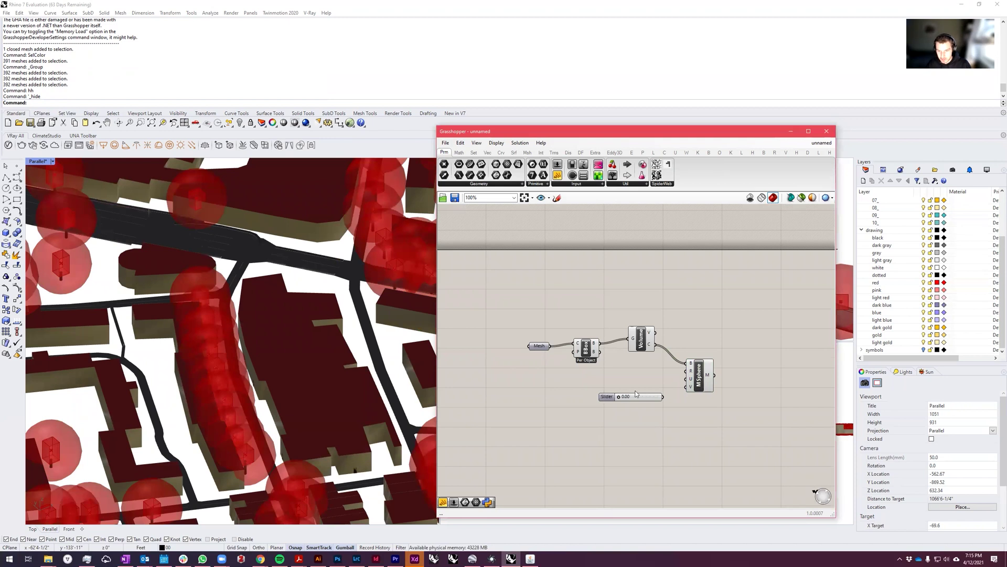
{"action": "left_click_drag", "start_coordinate": [689, 377], "coordinate": [687, 371]}
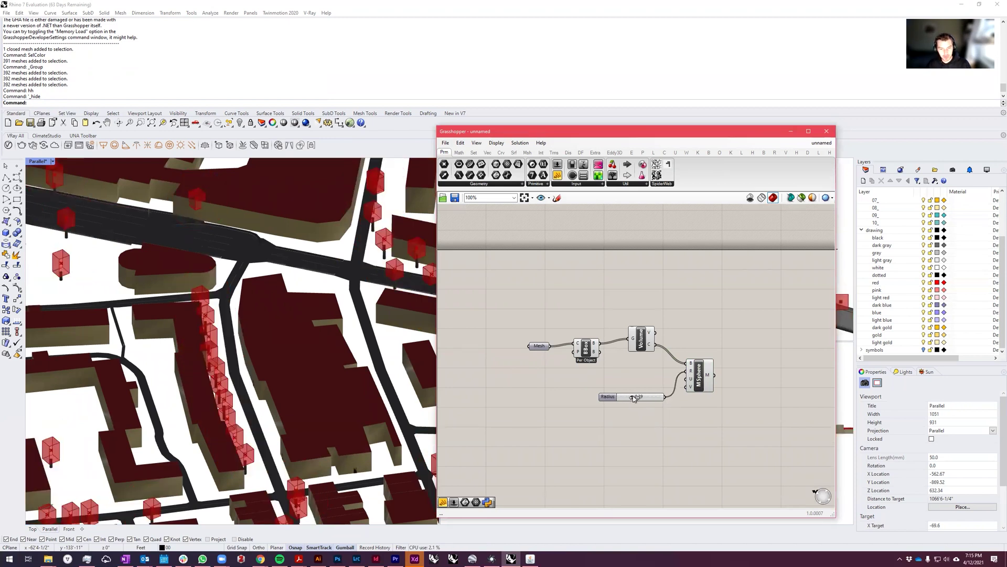
{"action": "left_click", "coordinate": [639, 398]}
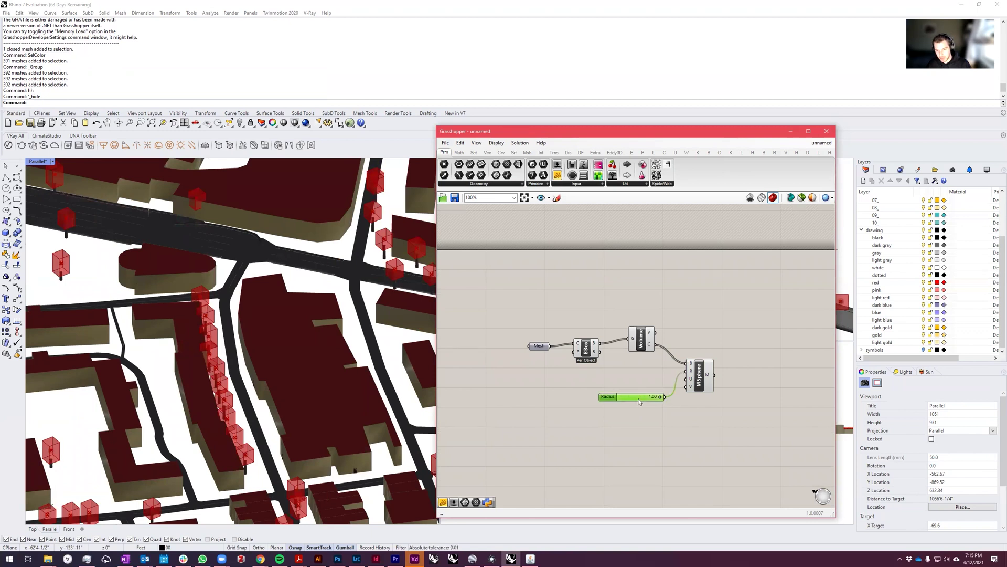
Step: Raise the radius slider's maximum to 5 and set the sphere radius to about 3.05
{"action": "double_click", "coordinate": [606, 398]}
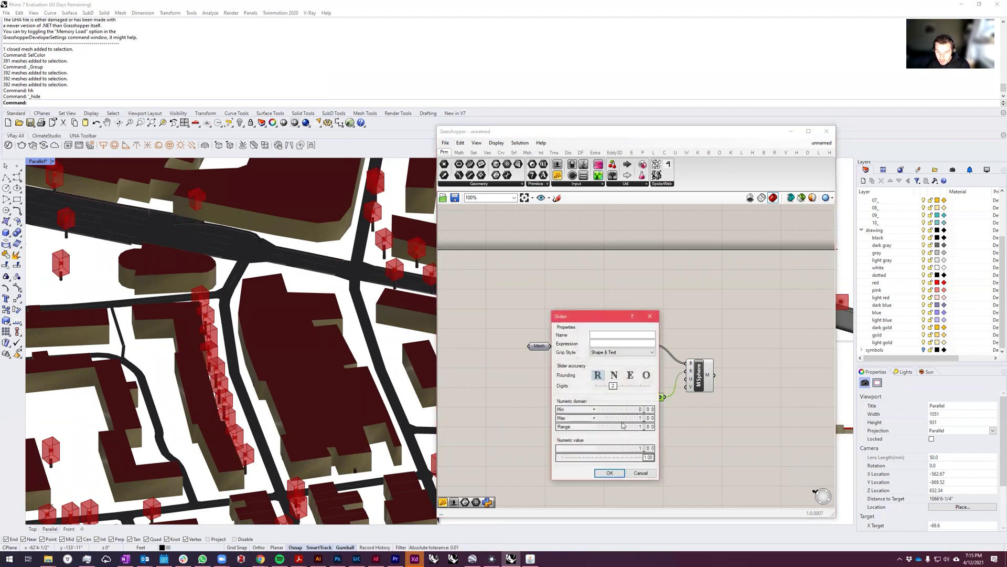
{"action": "left_click_drag", "start_coordinate": [639, 419], "coordinate": [738, 408]}
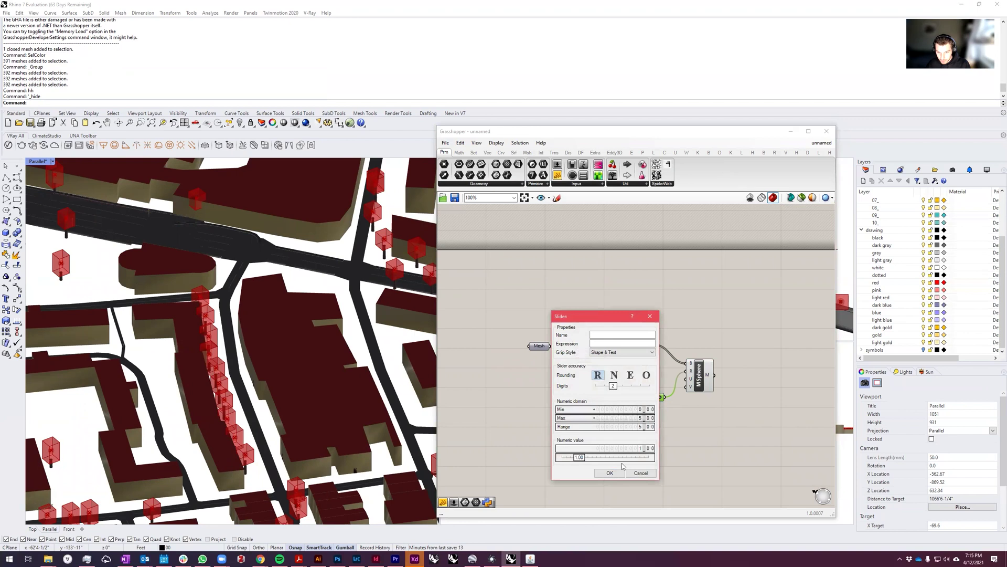
{"action": "left_click", "coordinate": [610, 473]}
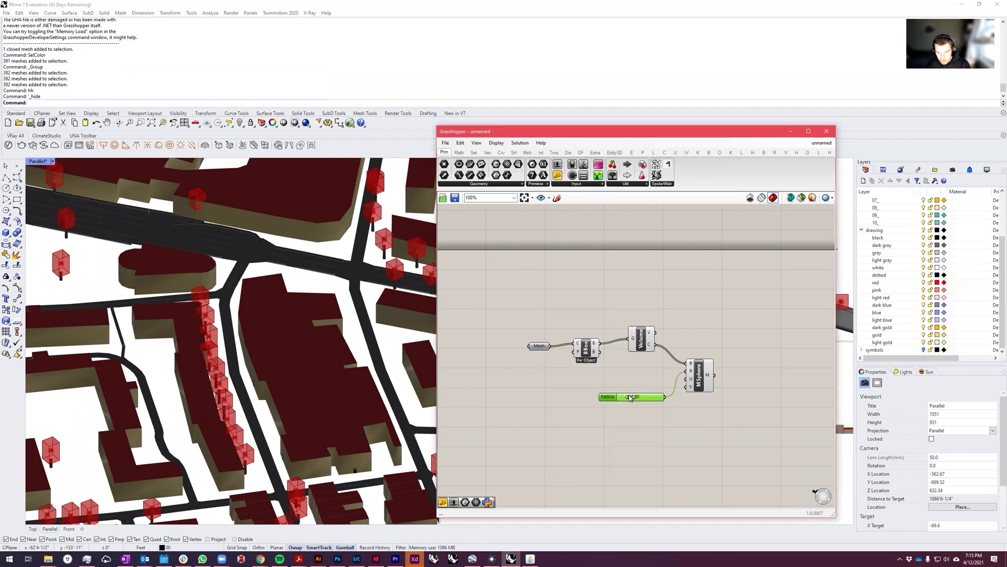
{"action": "left_click_drag", "start_coordinate": [634, 397], "coordinate": [646, 397]}
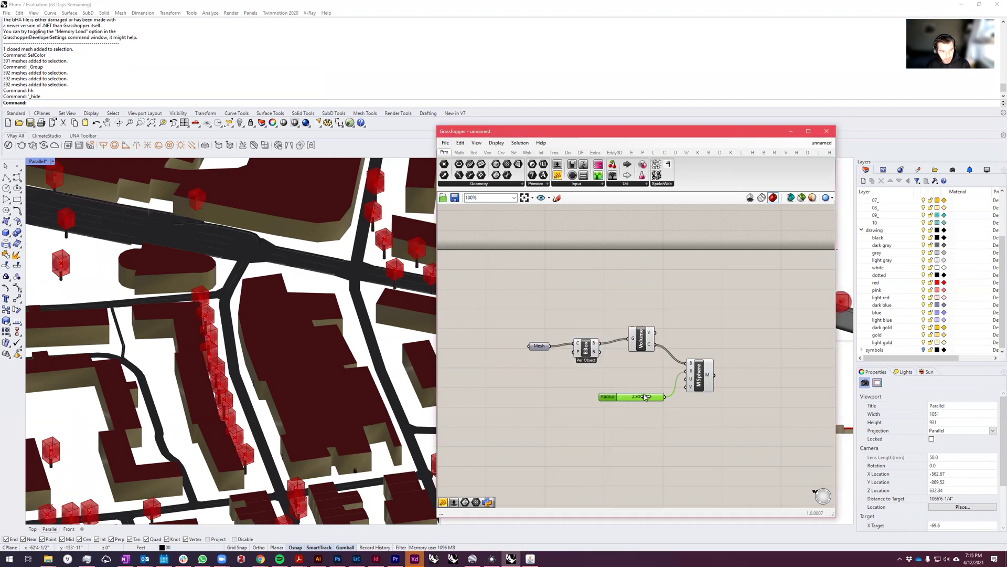
{"action": "left_click", "coordinate": [604, 463]}
Step: Turn off the preview of every component before the Mesh Sphere so only the spheres are displayed
{"action": "scroll", "coordinate": [604, 374], "scroll_direction": "down", "scroll_amount": 7}
{"action": "scroll", "coordinate": [662, 401], "scroll_direction": "up", "scroll_amount": 5}
{"action": "left_click_drag", "start_coordinate": [559, 287], "coordinate": [470, 423]}
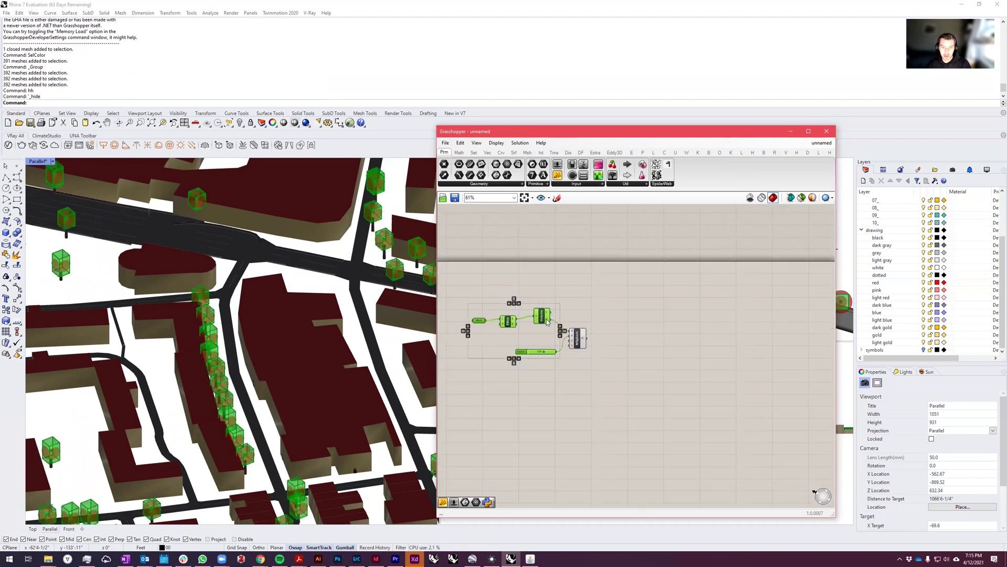
{"action": "middle_click", "coordinate": [542, 317]}
{"action": "left_click", "coordinate": [568, 290]}
Step: Bake the mesh spheres into the Rhino model on layer 01_ as a group
{"action": "left_click", "coordinate": [692, 381]}
{"action": "scroll", "coordinate": [559, 325], "scroll_direction": "down", "scroll_amount": 3}
{"action": "scroll", "coordinate": [239, 321], "scroll_direction": "down", "scroll_amount": 4}
{"action": "scroll", "coordinate": [229, 357], "scroll_direction": "down", "scroll_amount": 2}
{"action": "scroll", "coordinate": [228, 357], "scroll_direction": "up", "scroll_amount": 1}
{"action": "scroll", "coordinate": [530, 343], "scroll_direction": "up", "scroll_amount": 4}
{"action": "left_click", "coordinate": [520, 344]}
{"action": "right_click", "coordinate": [520, 344]}
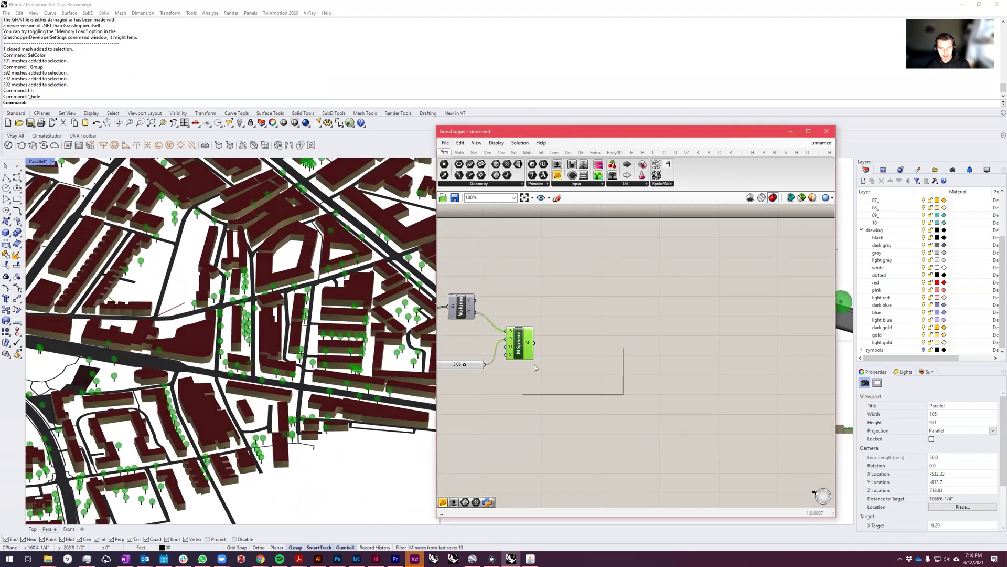
{"action": "left_click", "coordinate": [543, 375]}
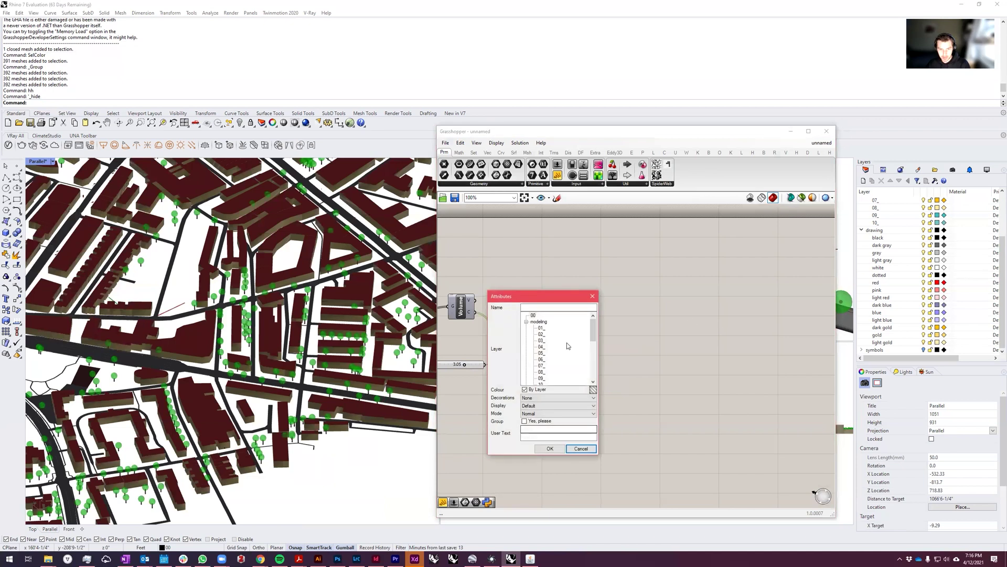
{"action": "left_click", "coordinate": [545, 328]}
{"action": "left_click", "coordinate": [526, 421]}
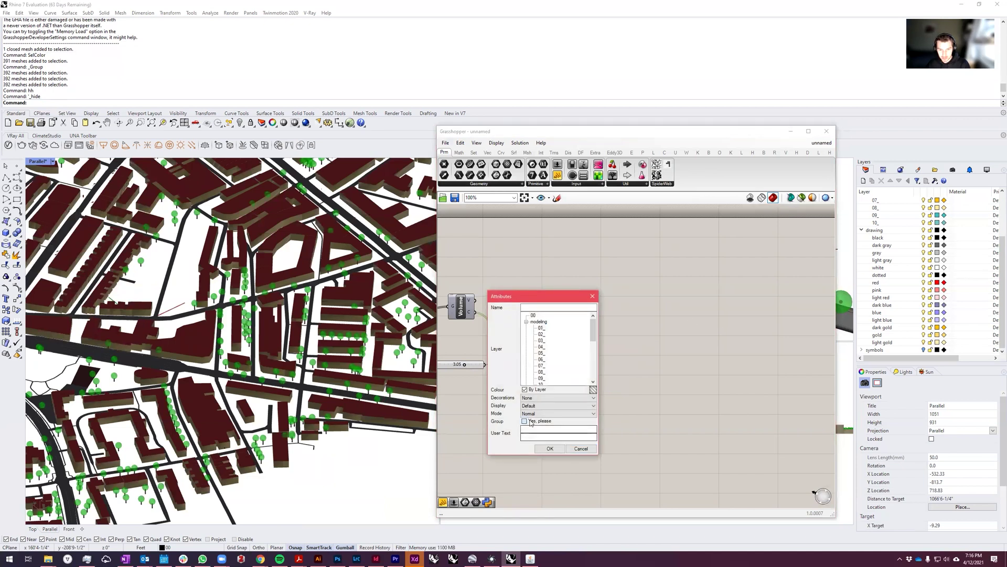
{"action": "left_click", "coordinate": [550, 448]}
{"action": "left_click", "coordinate": [638, 402]}
Step: Minimise Grasshopper and rename the modeling sublayer 01_ to 01_trees
{"action": "left_click", "coordinate": [791, 132]}
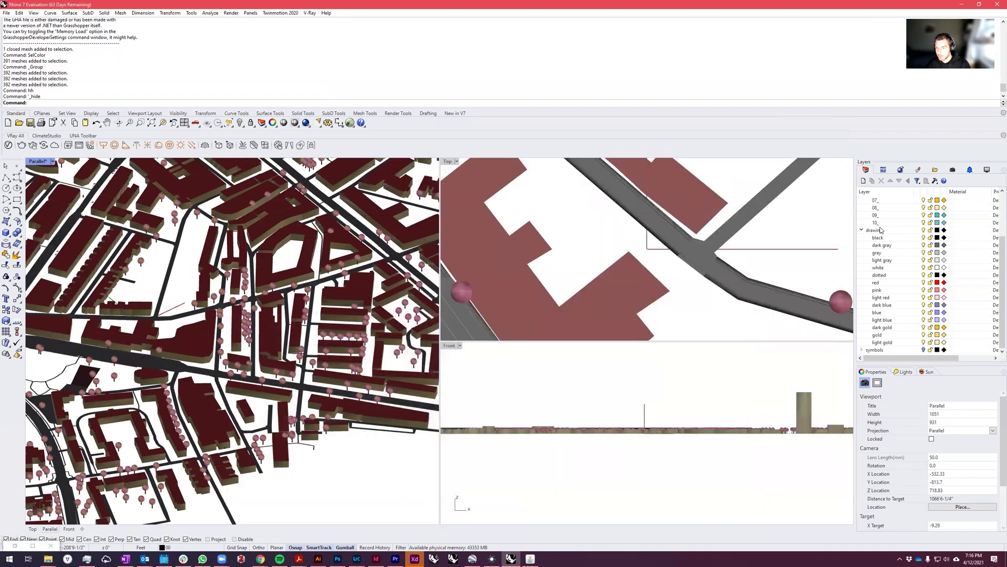
{"action": "scroll", "coordinate": [883, 231], "scroll_direction": "up", "scroll_amount": 3}
{"action": "left_click", "coordinate": [900, 216]}
{"action": "left_click", "coordinate": [882, 215]}
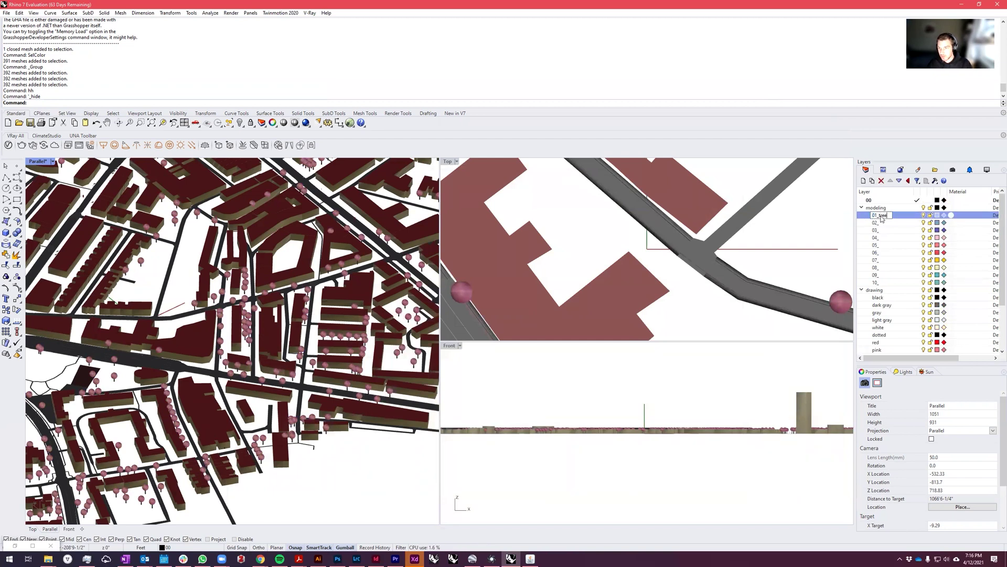
{"action": "key", "text": "Return"}
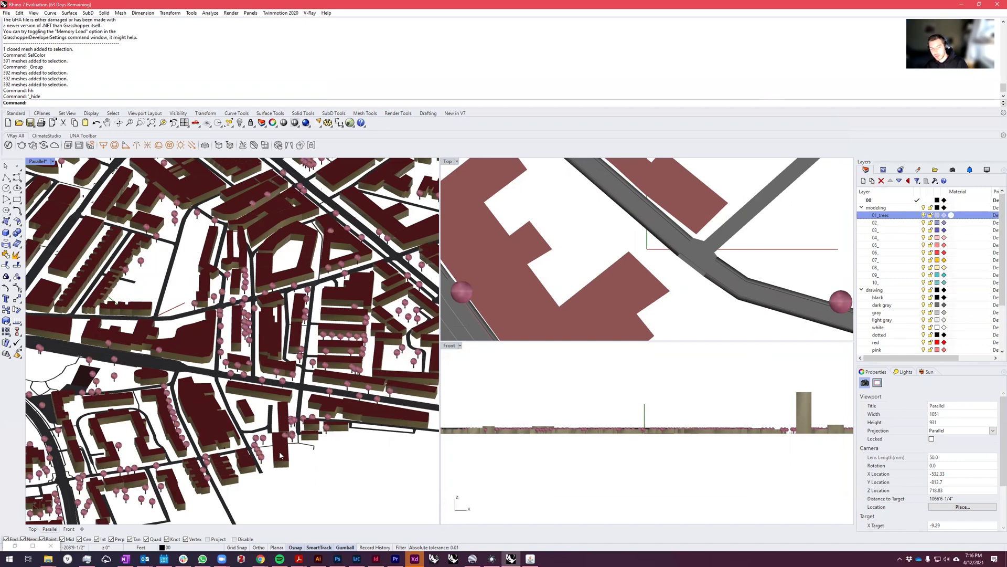
Step: Draw a circle centred on the neighbourhood in the Parallel view, large enough to surround most of the buildings
{"action": "scroll", "coordinate": [286, 368], "scroll_direction": "down", "scroll_amount": 8}
{"action": "scroll", "coordinate": [302, 326], "scroll_direction": "up", "scroll_amount": 5}
{"action": "right_click_drag", "start_coordinate": [303, 326], "coordinate": [197, 438]}
{"action": "scroll", "coordinate": [250, 424], "scroll_direction": "down", "scroll_amount": 4}
{"action": "scroll", "coordinate": [250, 423], "scroll_direction": "down", "scroll_amount": 3}
{"action": "left_click", "coordinate": [7, 188]}
{"action": "scroll", "coordinate": [197, 362], "scroll_direction": "up", "scroll_amount": 3}
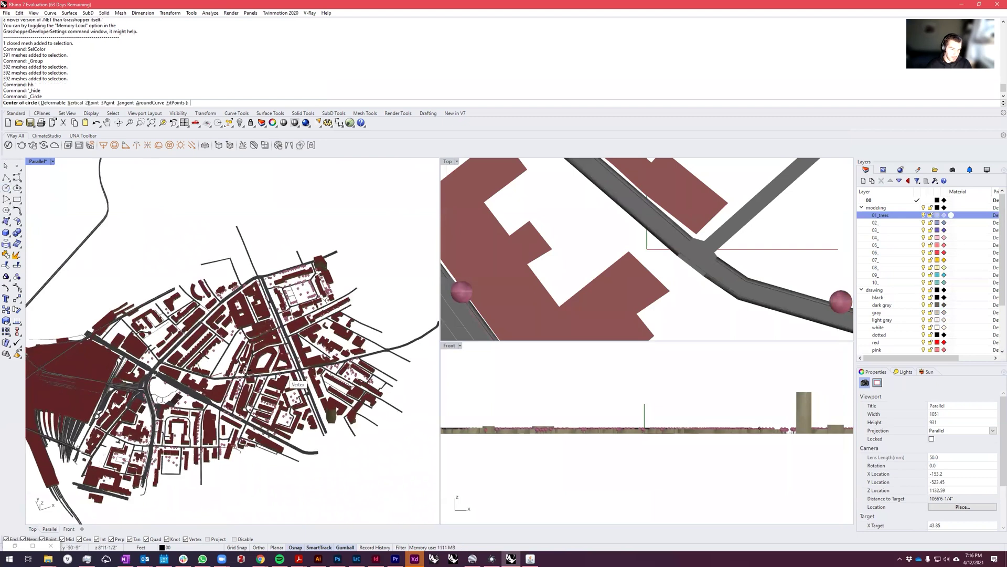
{"action": "left_click", "coordinate": [199, 362]}
{"action": "scroll", "coordinate": [199, 362], "scroll_direction": "down", "scroll_amount": 2}
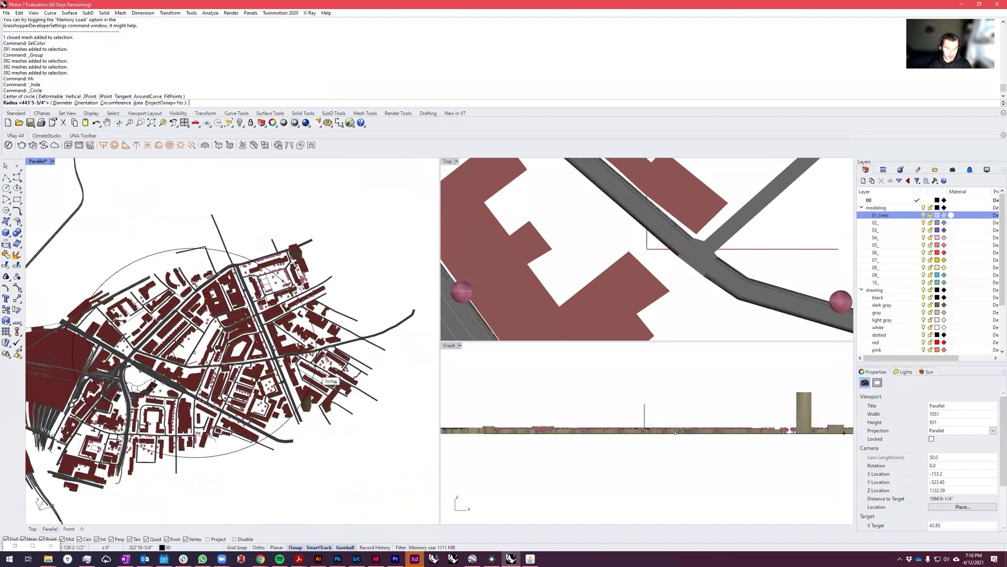
{"action": "left_click", "coordinate": [289, 459]}
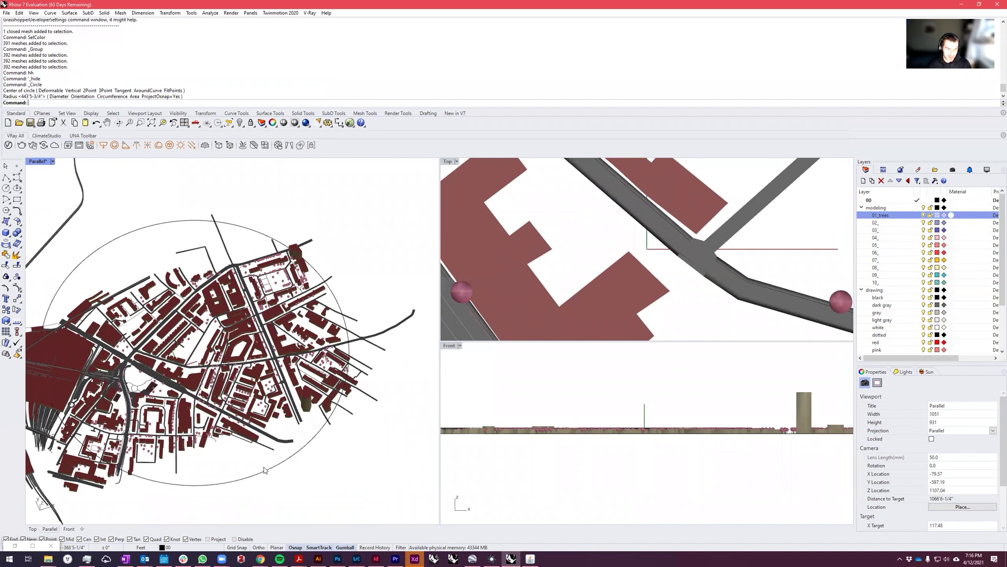
Step: Shift the circle slightly to centre it on the site and create a planar surface from it
{"action": "left_click", "coordinate": [265, 472]}
{"action": "mouse_move", "coordinate": [198, 362]}
{"action": "left_mouse_down"}
{"action": "mouse_move", "coordinate": [188, 349]}
{"action": "mouse_move", "coordinate": [180, 360]}
{"action": "left_mouse_up"}
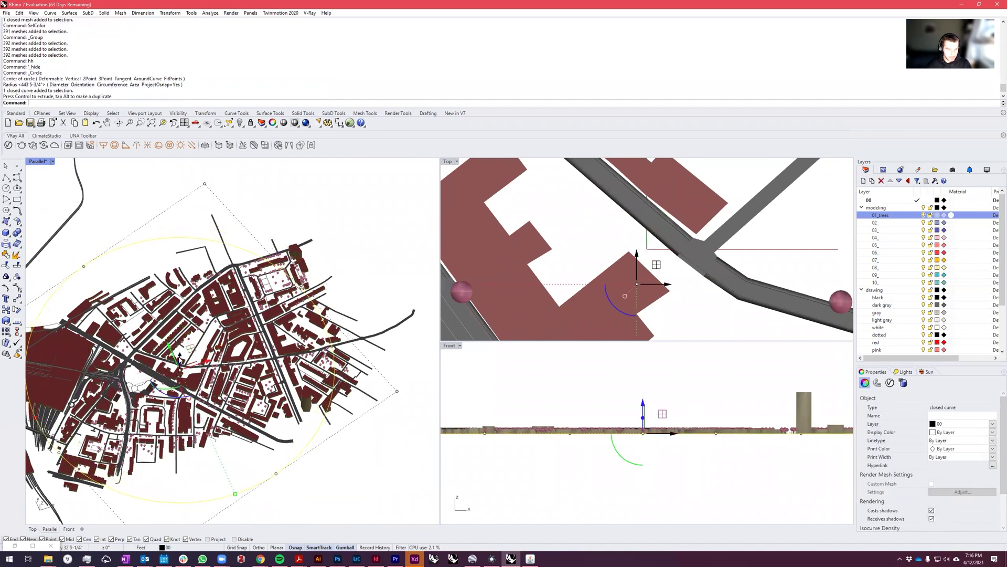
{"action": "key", "text": "Return"}
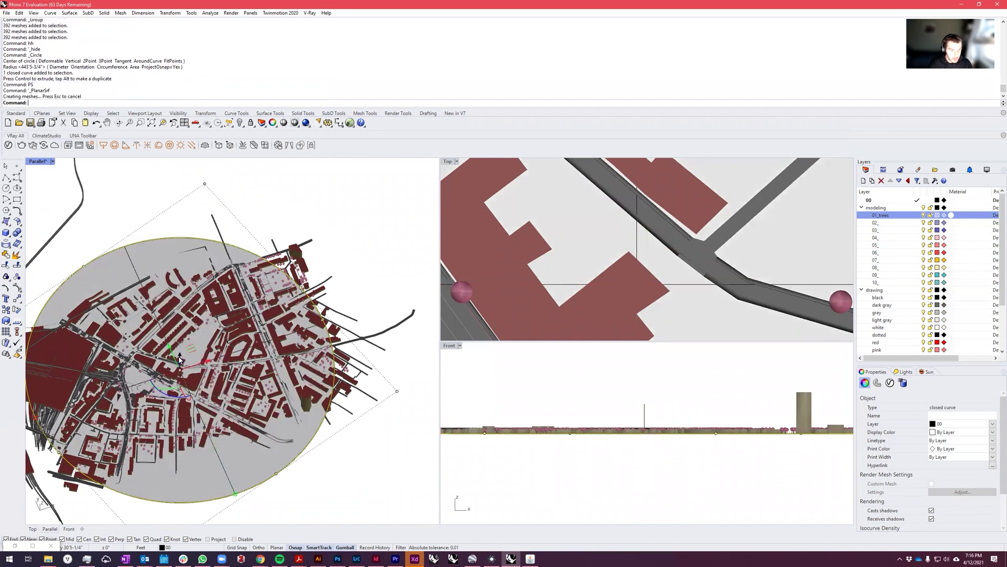
{"action": "left_click", "coordinate": [317, 450]}
{"action": "right_click_drag", "start_coordinate": [318, 449], "coordinate": [333, 405]}
{"action": "scroll", "coordinate": [307, 457], "scroll_direction": "up", "scroll_amount": 3}
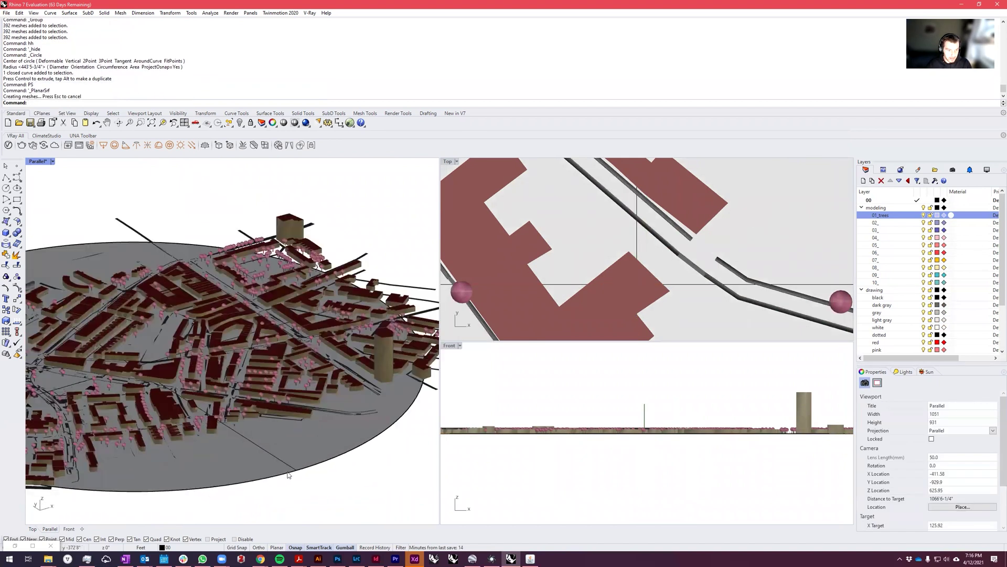
Step: Lower the circular surface beneath the roads, using a vertical move from its edge to a road's end vertex
{"action": "left_click", "coordinate": [307, 457]}
{"action": "left_click_drag", "start_coordinate": [135, 341], "coordinate": [144, 347]}
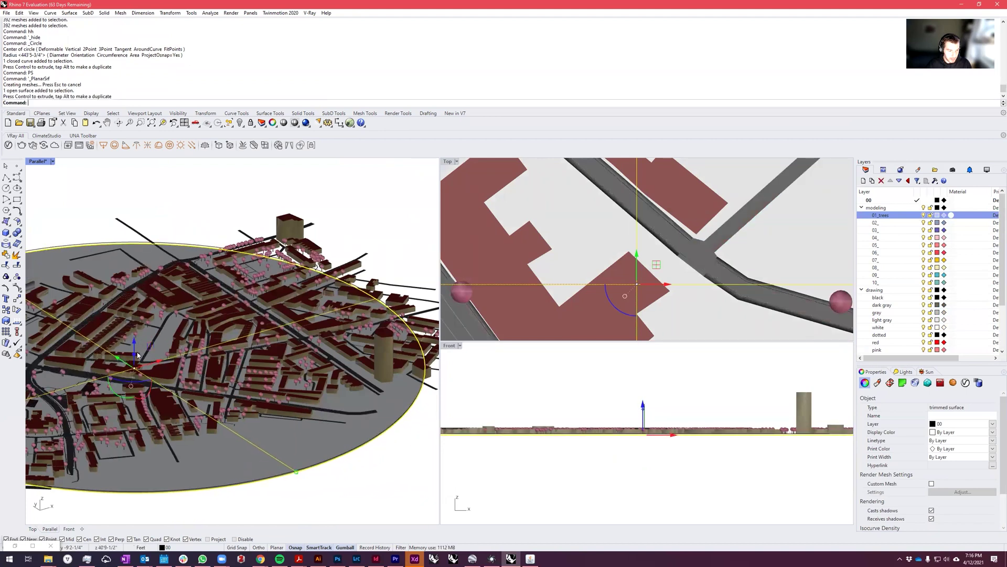
{"action": "scroll", "coordinate": [115, 431], "scroll_direction": "up", "scroll_amount": 4}
{"action": "right_click_drag", "start_coordinate": [116, 432], "coordinate": [192, 385], "text": "shift"}
{"action": "type", "text": "MV"}
{"action": "key", "text": "Return"}
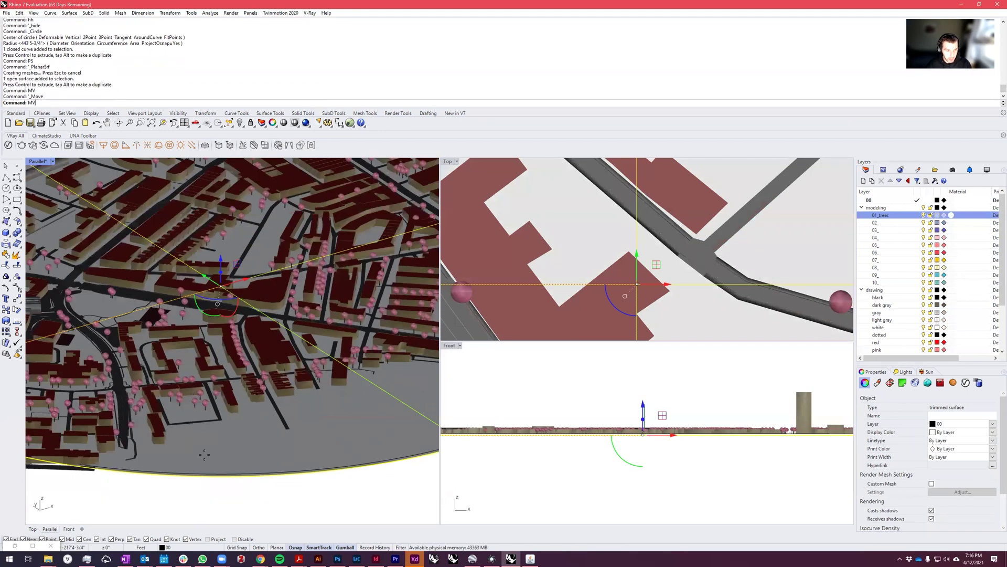
{"action": "left_click", "coordinate": [215, 479]}
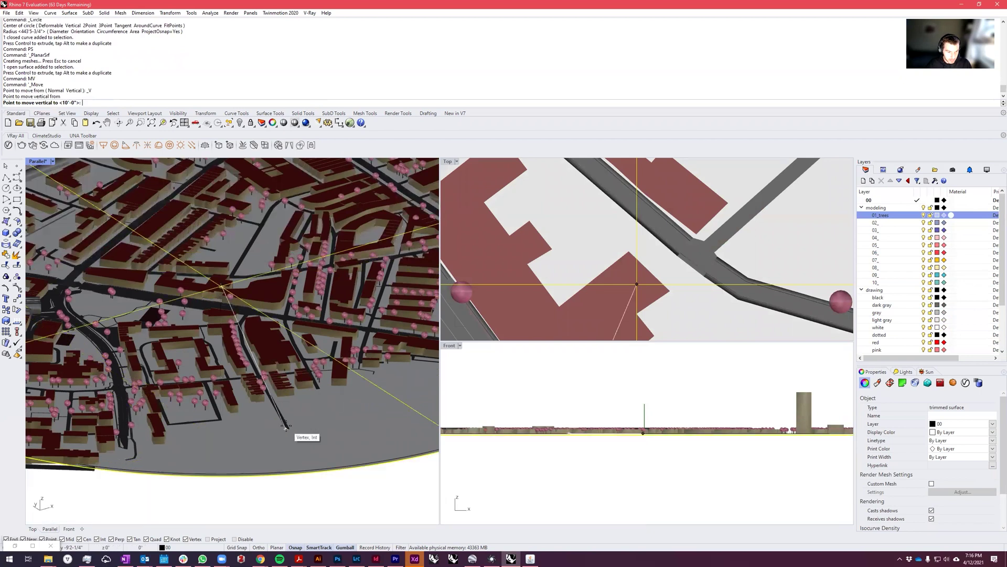
{"action": "left_click", "coordinate": [289, 417]}
{"action": "scroll", "coordinate": [245, 393], "scroll_direction": "down", "scroll_amount": 8}
{"action": "left_click", "coordinate": [353, 415]}
Step: Select the leftover circle curve at the edge of the ground surface and delete it
{"action": "scroll", "coordinate": [353, 414], "scroll_direction": "up", "scroll_amount": 2}
{"action": "scroll", "coordinate": [354, 415], "scroll_direction": "up", "scroll_amount": 4}
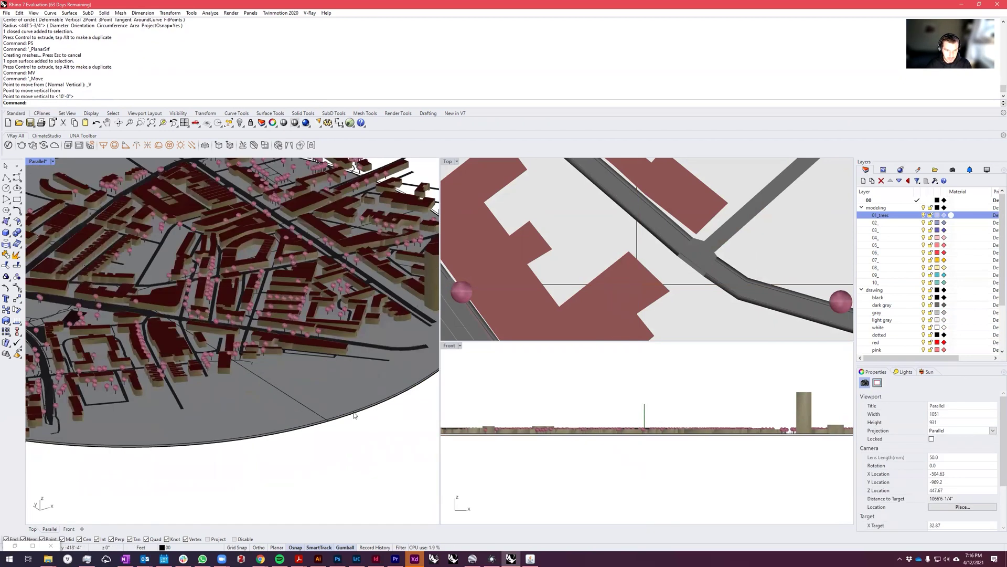
{"action": "left_click", "coordinate": [355, 414]}
{"action": "left_click", "coordinate": [375, 435]}
{"action": "key", "text": "Delete"}
Step: Move the circular ground surface onto the modeling sublayer 02_
{"action": "scroll", "coordinate": [292, 410], "scroll_direction": "down", "scroll_amount": 4}
{"action": "right_click_drag", "start_coordinate": [290, 419], "coordinate": [282, 424]}
{"action": "left_click", "coordinate": [282, 424]}
{"action": "right_click", "coordinate": [887, 223]}
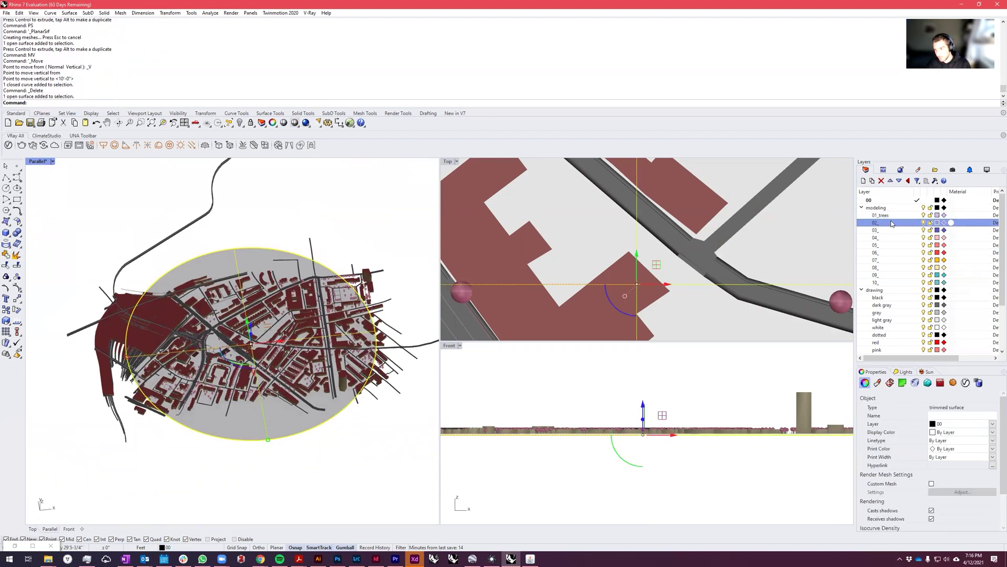
{"action": "left_click", "coordinate": [923, 357]}
Step: Rename the modeling sublayer 02_ to 02_ground
{"action": "double_click", "coordinate": [880, 222]}
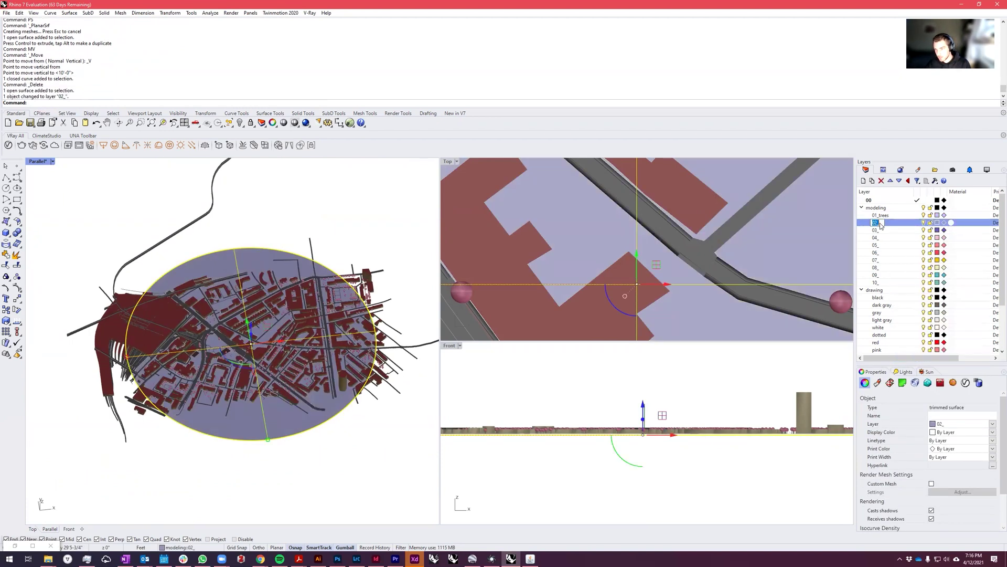
{"action": "type", "text": "ground"}
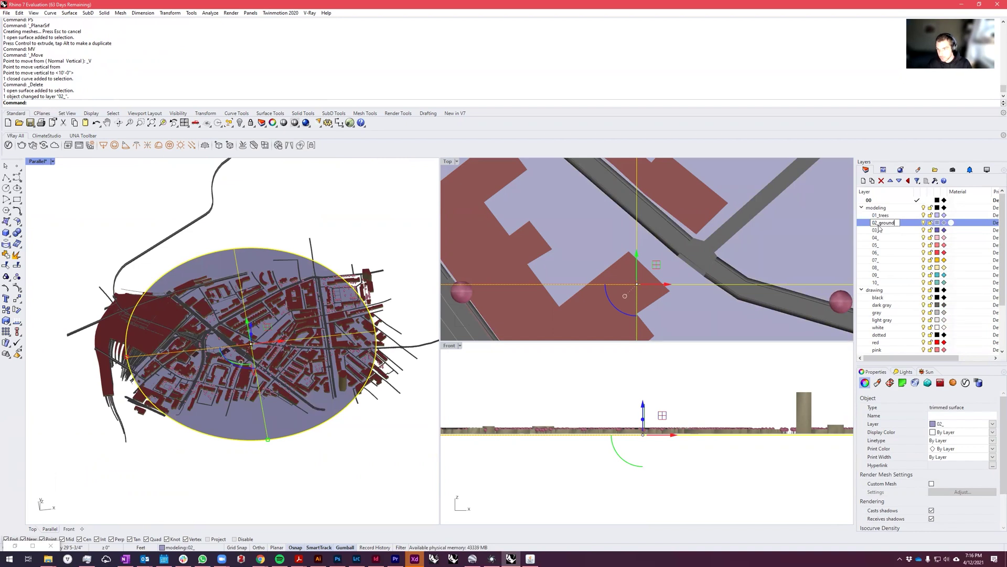
{"action": "key", "text": "Return"}
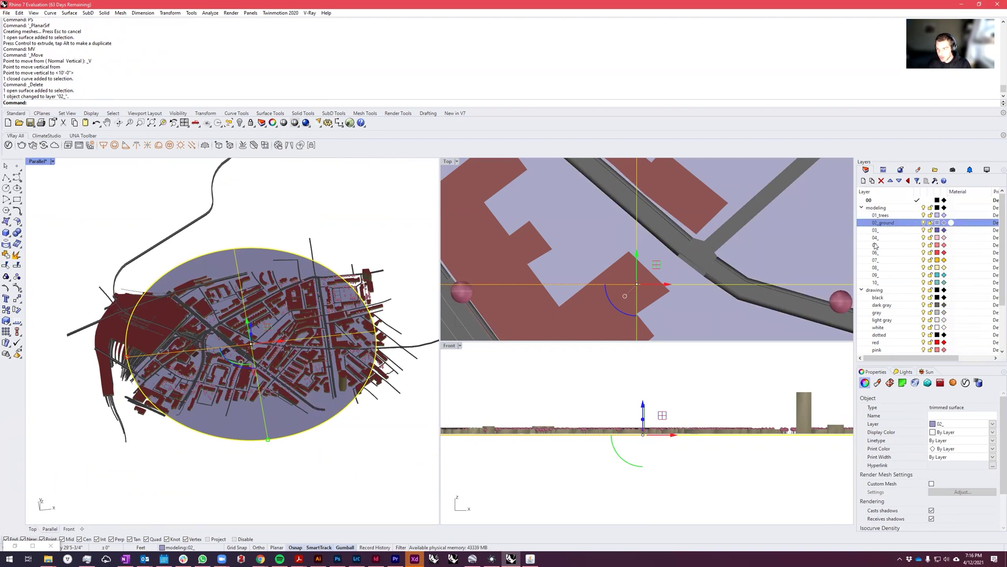
Step: Clear the selection and set the Parallel viewport to the Arctic display mode
{"action": "left_click", "coordinate": [286, 469]}
{"action": "scroll", "coordinate": [301, 330], "scroll_direction": "up", "scroll_amount": 4}
{"action": "right_click_drag", "start_coordinate": [301, 330], "coordinate": [286, 318]}
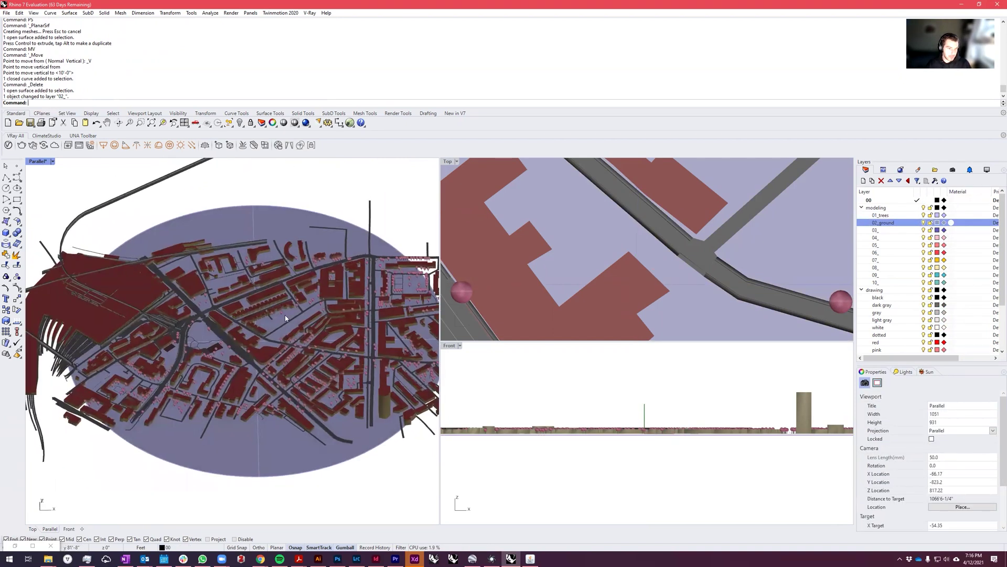
{"action": "scroll", "coordinate": [262, 348], "scroll_direction": "up", "scroll_amount": 3}
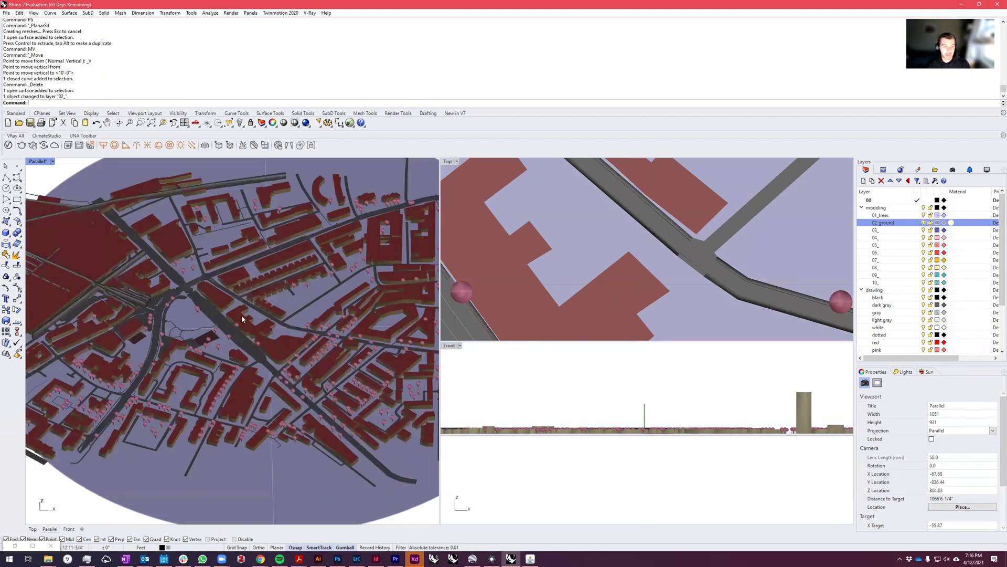
{"action": "scroll", "coordinate": [241, 319], "scroll_direction": "up", "scroll_amount": 3}
{"action": "left_click", "coordinate": [112, 265]}
{"action": "scroll", "coordinate": [108, 267], "scroll_direction": "down", "scroll_amount": 2}
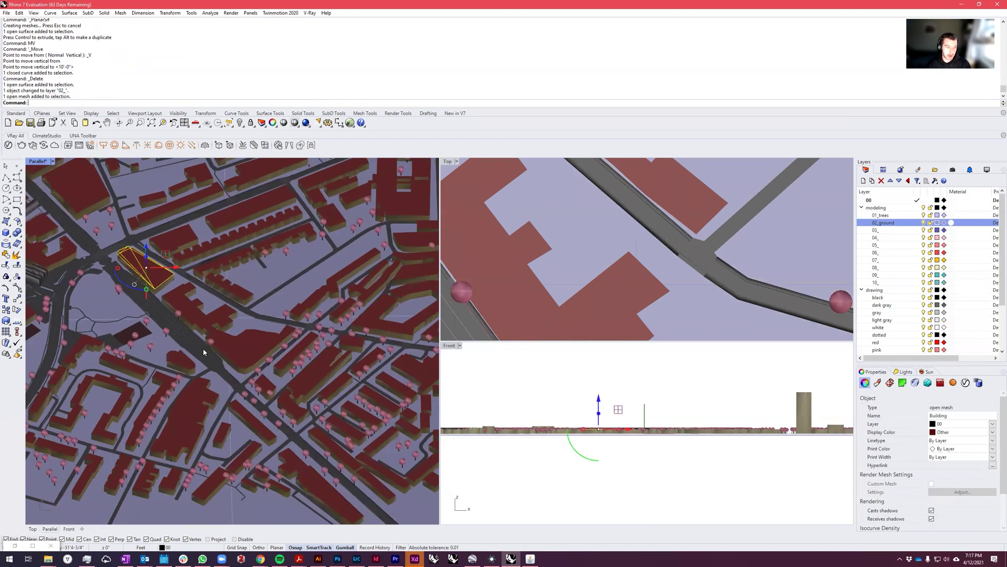
{"action": "key", "text": "Escape"}
{"action": "scroll", "coordinate": [221, 355], "scroll_direction": "up", "scroll_amount": 4}
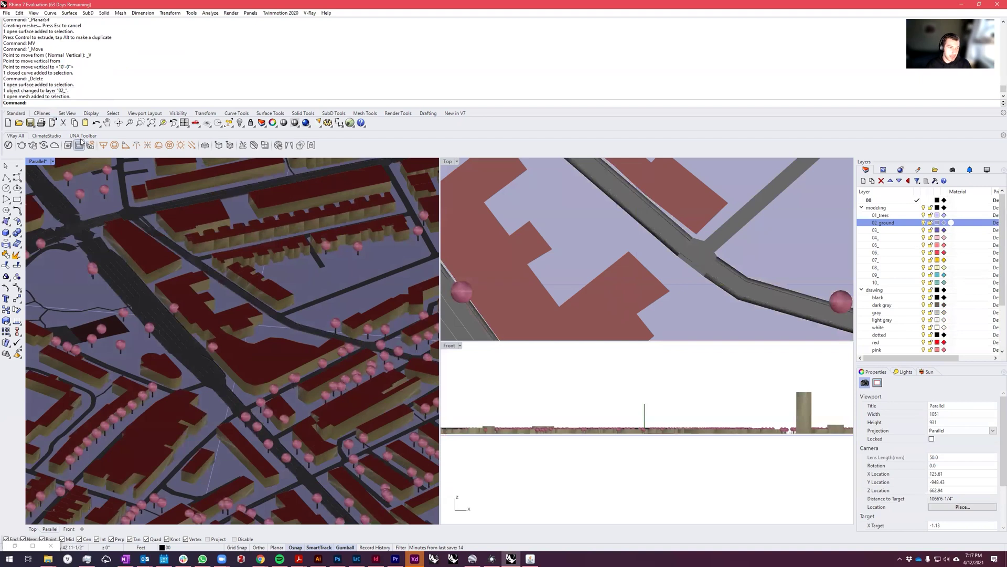
{"action": "left_click", "coordinate": [52, 161]}
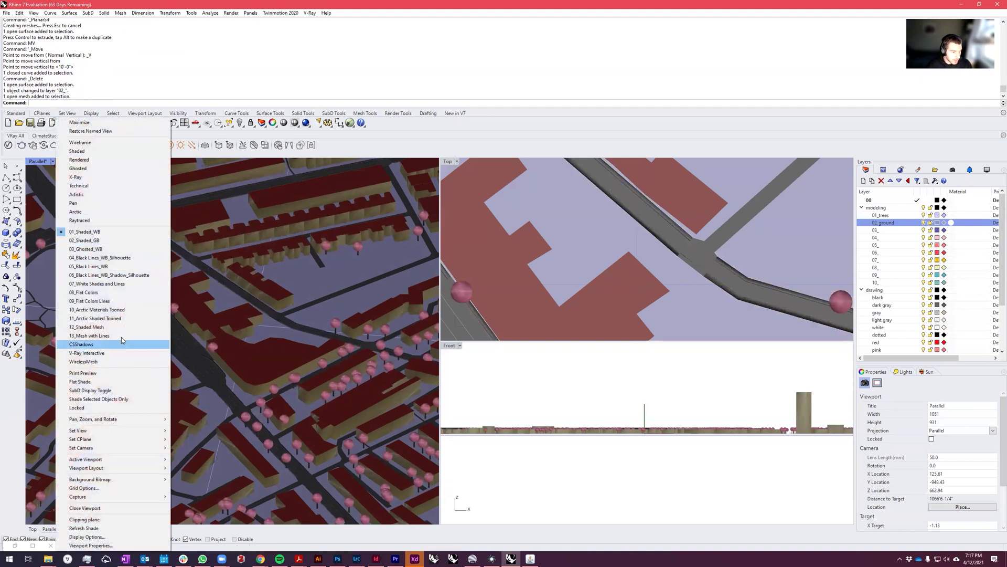
{"action": "left_click", "coordinate": [78, 211]}
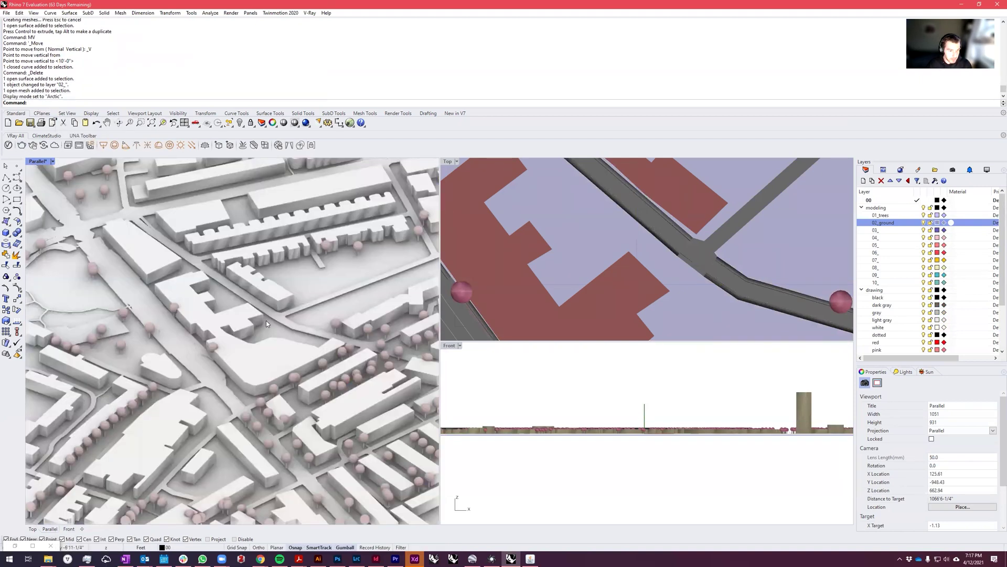
Step: Examine the buildings, roads, trees and ground surface in the Arctic view, both close up and as a whole
{"action": "scroll", "coordinate": [249, 423], "scroll_direction": "up", "scroll_amount": 2}
{"action": "right_click_drag", "start_coordinate": [248, 423], "coordinate": [275, 380]}
{"action": "scroll", "coordinate": [275, 380], "scroll_direction": "up", "scroll_amount": 10}
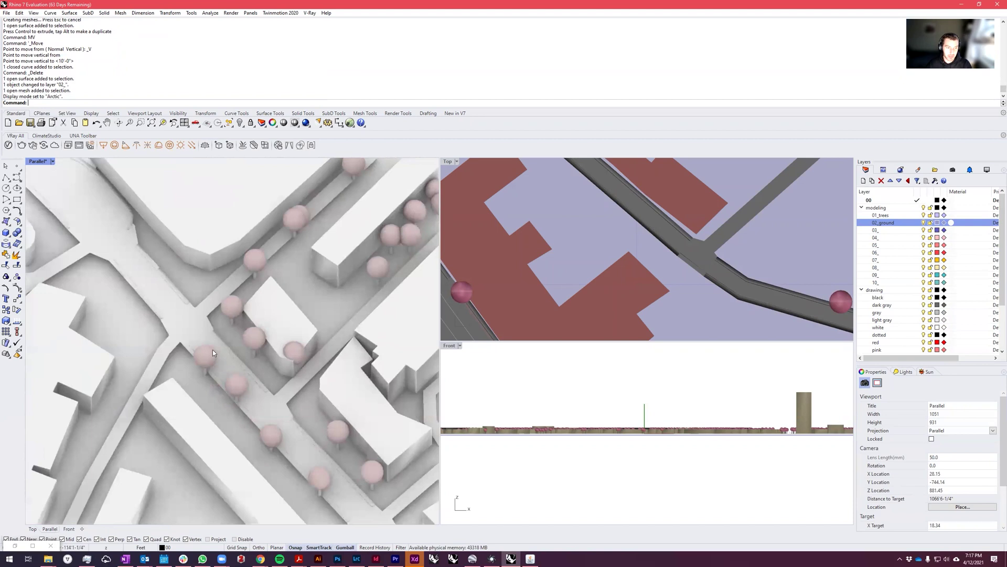
{"action": "scroll", "coordinate": [279, 290], "scroll_direction": "down", "scroll_amount": 10}
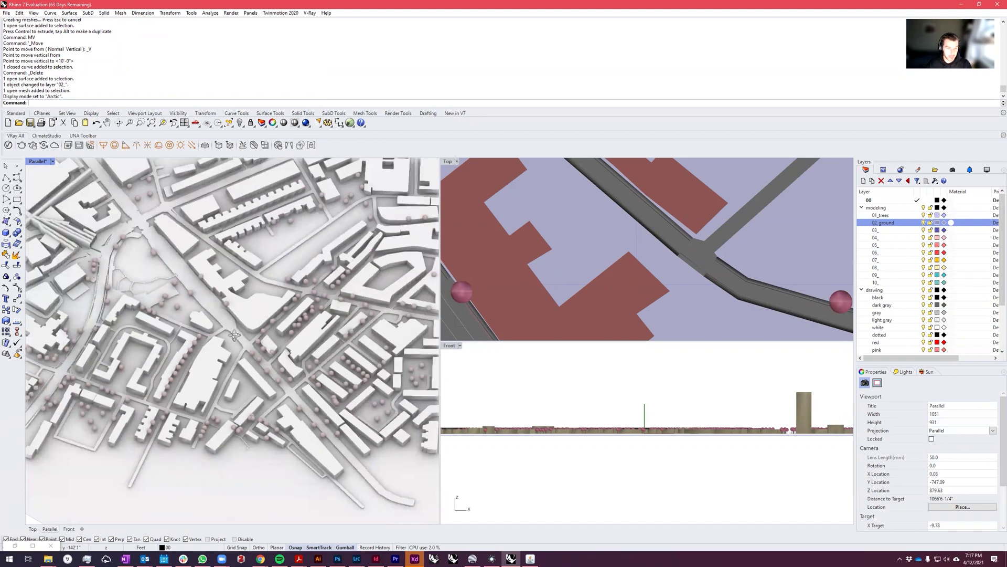
{"action": "scroll", "coordinate": [255, 331], "scroll_direction": "up", "scroll_amount": 5}
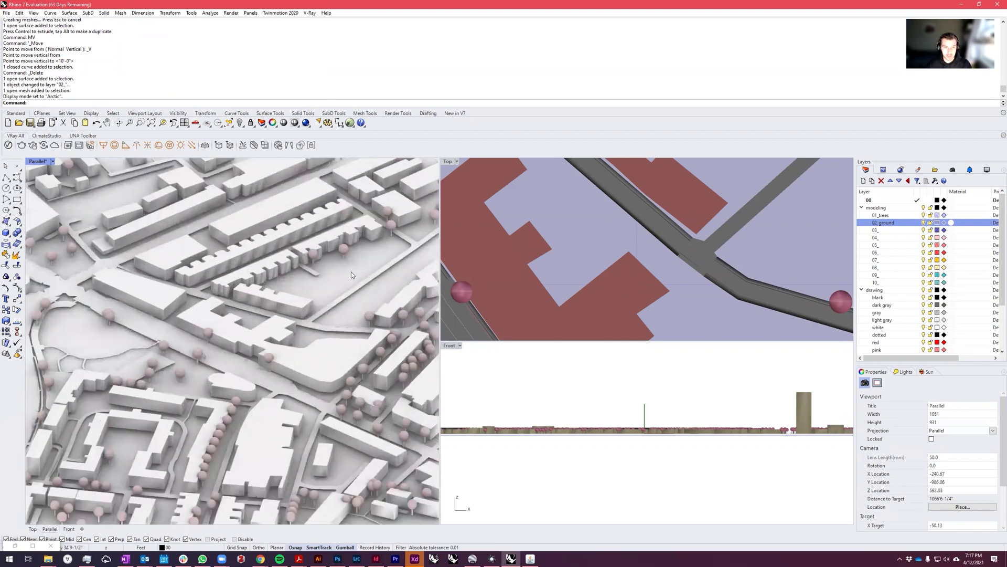
{"action": "left_click", "coordinate": [351, 274]}
{"action": "scroll", "coordinate": [273, 302], "scroll_direction": "down", "scroll_amount": 5}
{"action": "scroll", "coordinate": [274, 302], "scroll_direction": "up", "scroll_amount": 4}
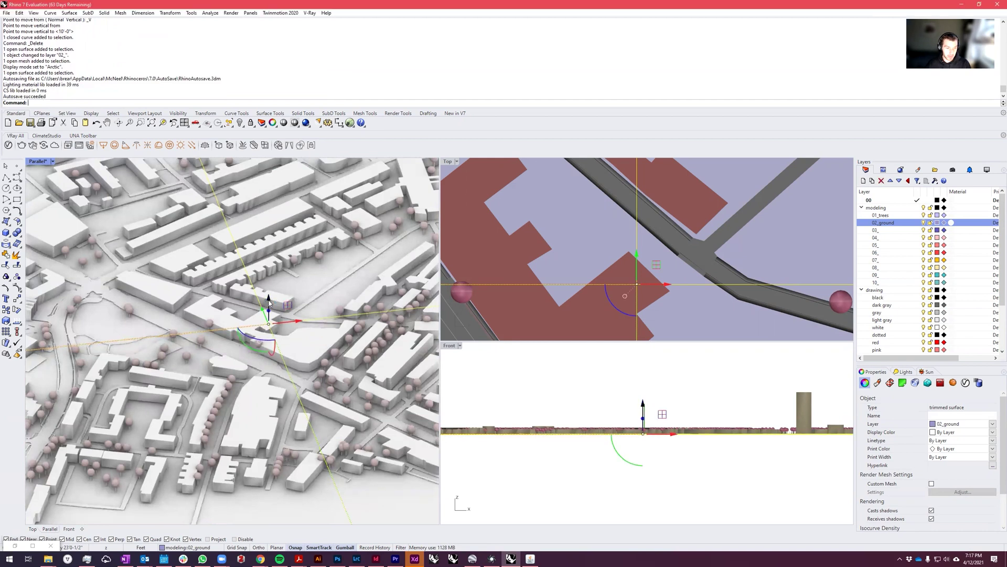
{"action": "key", "text": "Escape"}
{"action": "scroll", "coordinate": [257, 288], "scroll_direction": "down", "scroll_amount": 6}
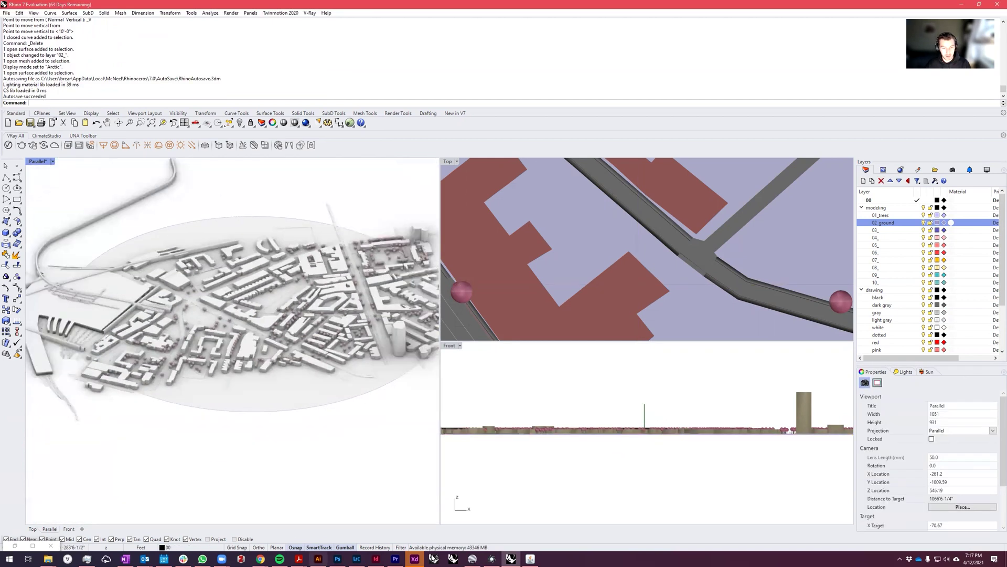
{"action": "scroll", "coordinate": [256, 323], "scroll_direction": "up", "scroll_amount": 3}
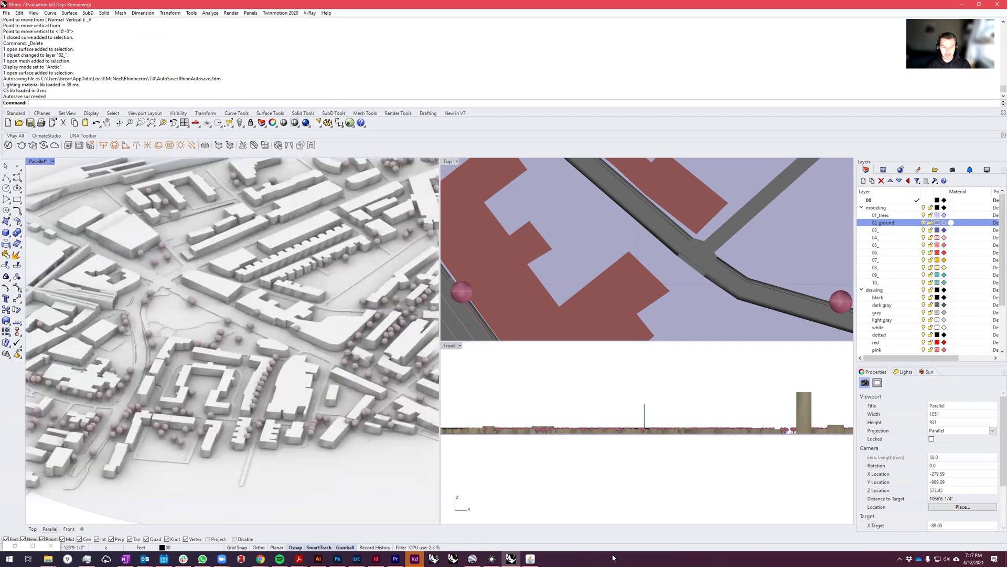
Step: Switch to Google Earth Pro and view the Waterloo street junction and park from another angle for reference
{"action": "left_click", "coordinate": [470, 559]}
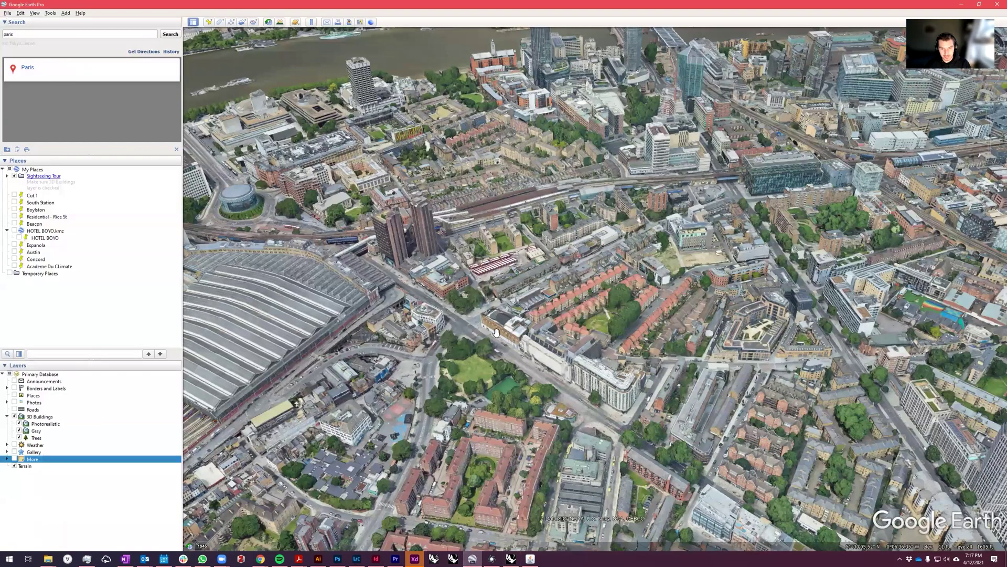
{"action": "scroll", "coordinate": [496, 394], "scroll_direction": "up", "scroll_amount": 5}
{"action": "mouse_move", "coordinate": [619, 512]}
{"action": "right_mouse_down"}
{"action": "mouse_move", "coordinate": [488, 451]}
{"action": "mouse_move", "coordinate": [472, 368]}
{"action": "mouse_move", "coordinate": [505, 394]}
{"action": "right_mouse_up"}
{"action": "mouse_move", "coordinate": [505, 394]}
{"action": "middle_mouse_down"}
{"action": "mouse_move", "coordinate": [571, 425]}
{"action": "mouse_move", "coordinate": [600, 426]}
{"action": "mouse_move", "coordinate": [605, 268]}
{"action": "middle_mouse_up"}
{"action": "scroll", "coordinate": [605, 268], "scroll_direction": "down", "scroll_amount": 5}
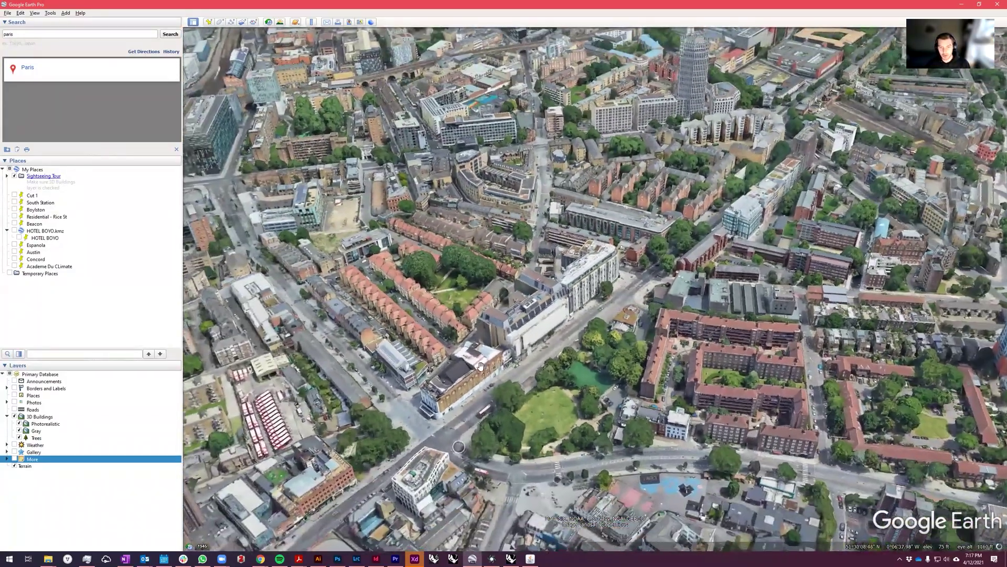
Step: Return to Rhino and examine the model from an angle matching the Google Earth view to compare the two
{"action": "key", "text": "alt+Tab"}
{"action": "right_click_drag", "start_coordinate": [295, 299], "coordinate": [210, 393]}
{"action": "scroll", "coordinate": [123, 414], "scroll_direction": "up", "scroll_amount": 2}
{"action": "right_click_drag", "start_coordinate": [126, 394], "coordinate": [143, 438]}
{"action": "scroll", "coordinate": [168, 394], "scroll_direction": "down", "scroll_amount": 8}
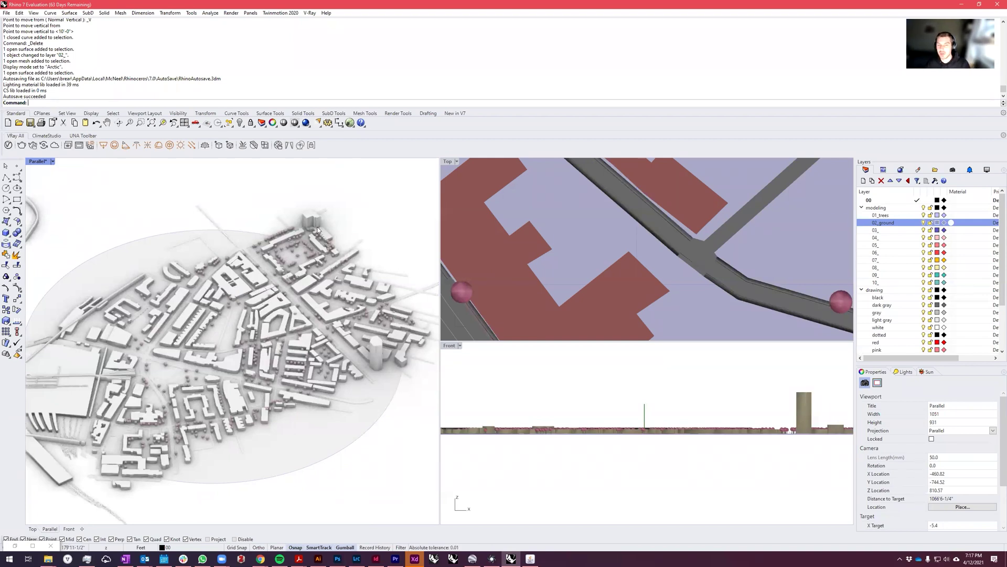
{"action": "scroll", "coordinate": [231, 342], "scroll_direction": "up", "scroll_amount": 8}
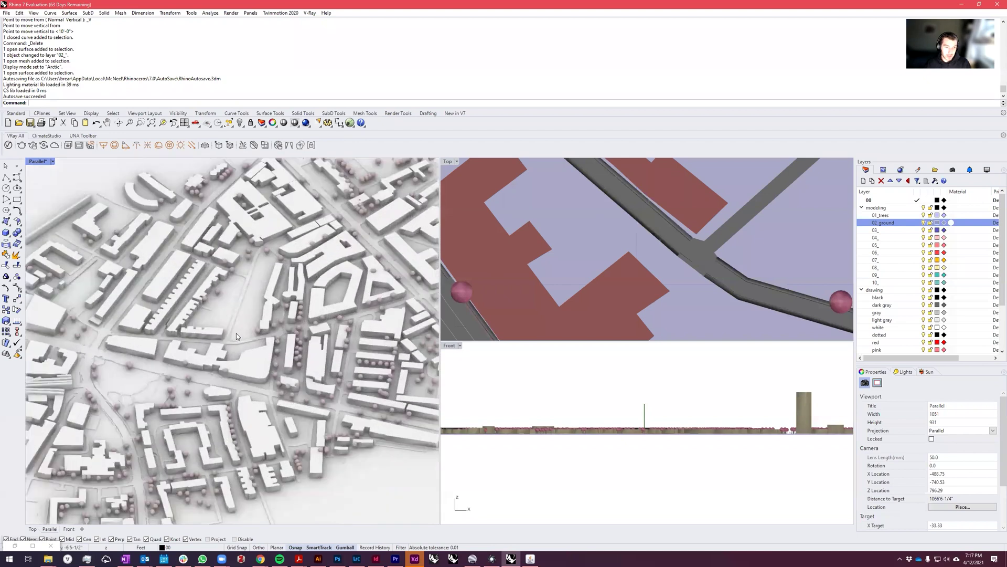
{"action": "scroll", "coordinate": [233, 253], "scroll_direction": "down", "scroll_amount": 4}
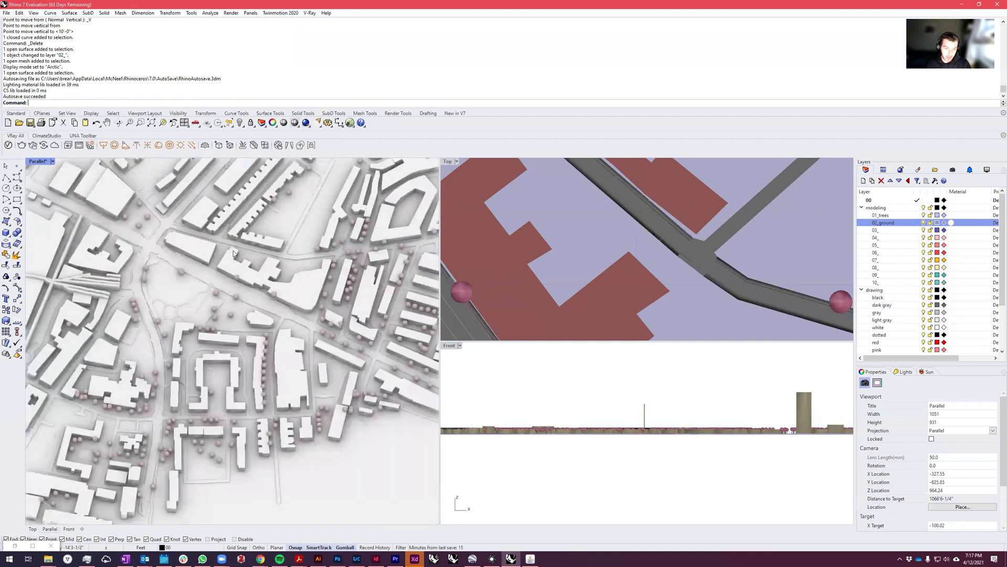